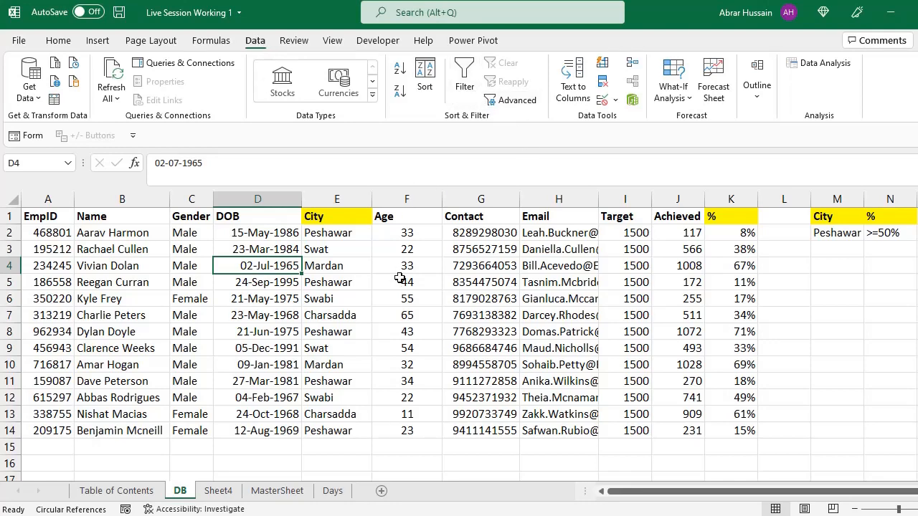
left_click_drag(43, 216, 730, 433)
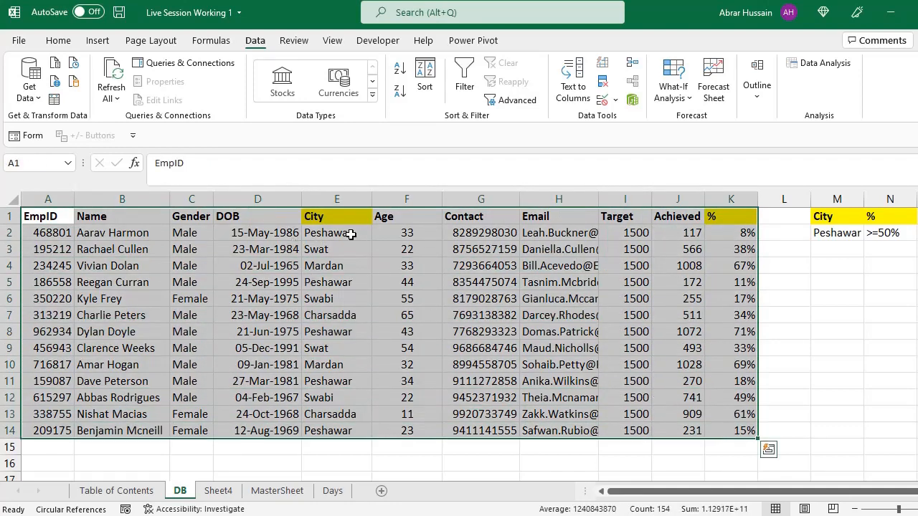
left_click_drag(344, 237, 336, 416)
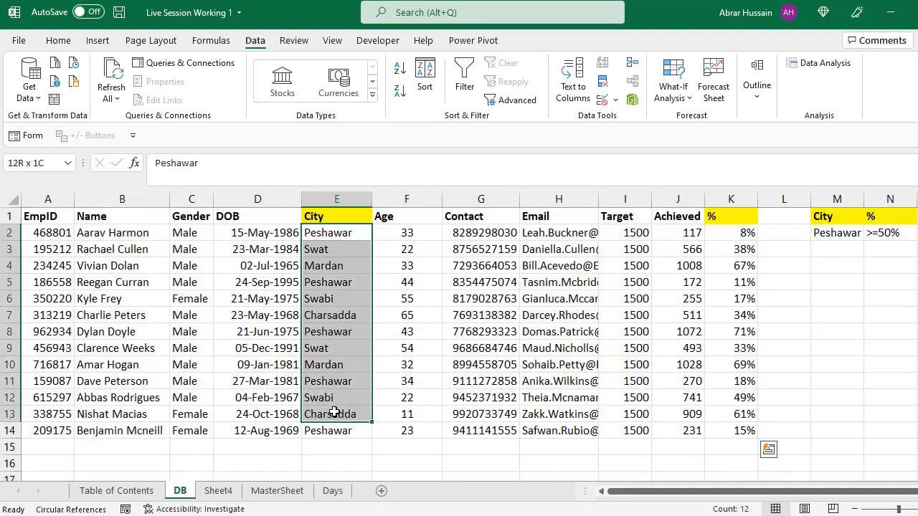
left_click_drag(727, 212, 730, 434)
Step: Add filters to the employee table on the DB sheet and show only the rows whose City is Peshawar
left_click(35, 220)
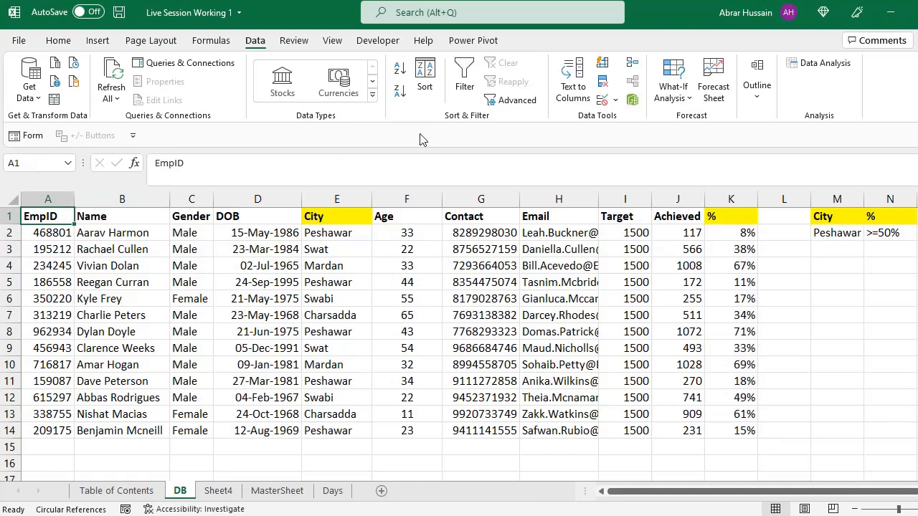
left_click(472, 83)
left_click(365, 217)
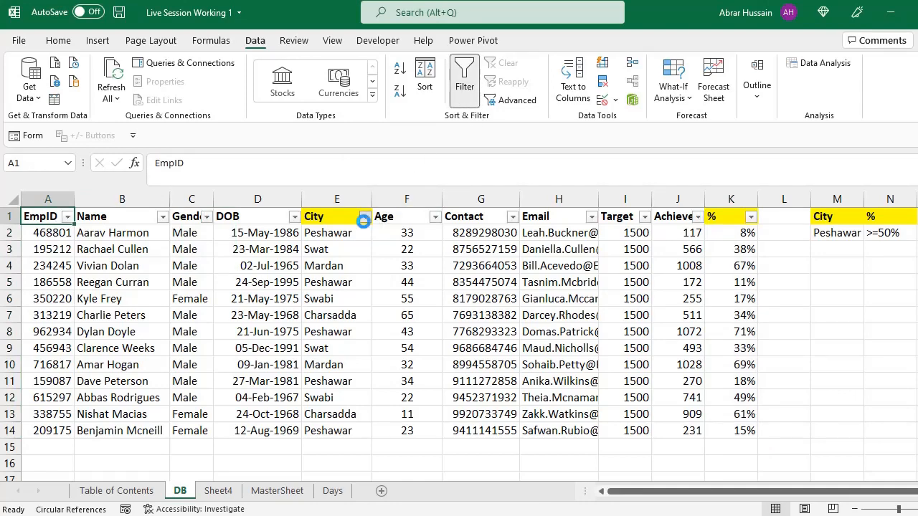
left_click(231, 362)
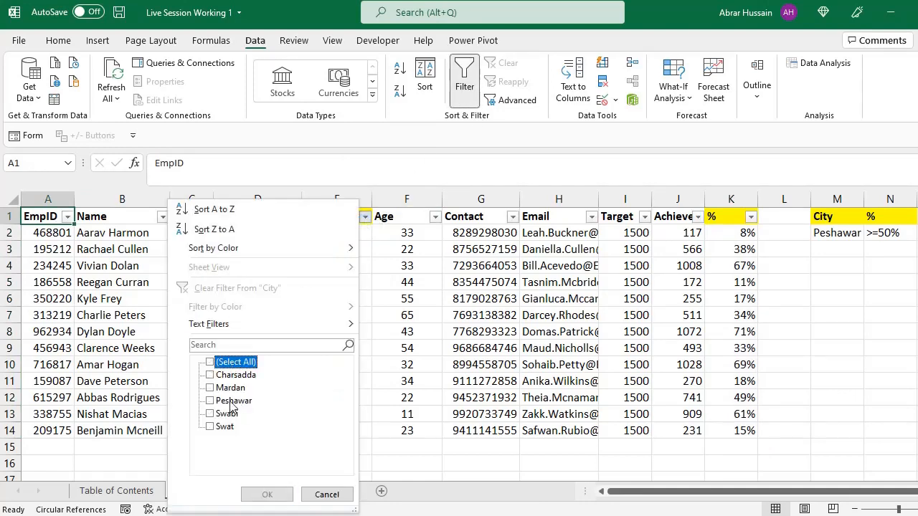
left_click(233, 400)
left_click(267, 495)
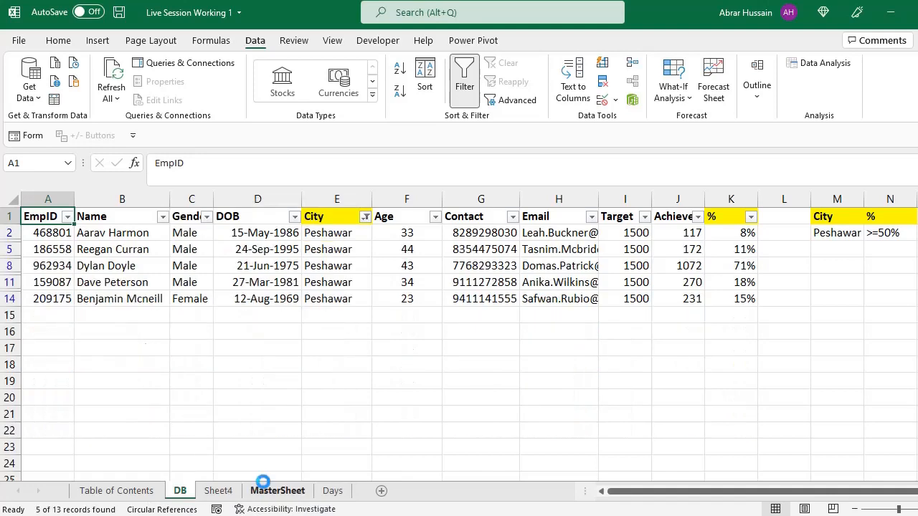
Step: Filter the % column to values greater than or equal to 0.5
left_click(750, 217)
mouse_move(616, 324)
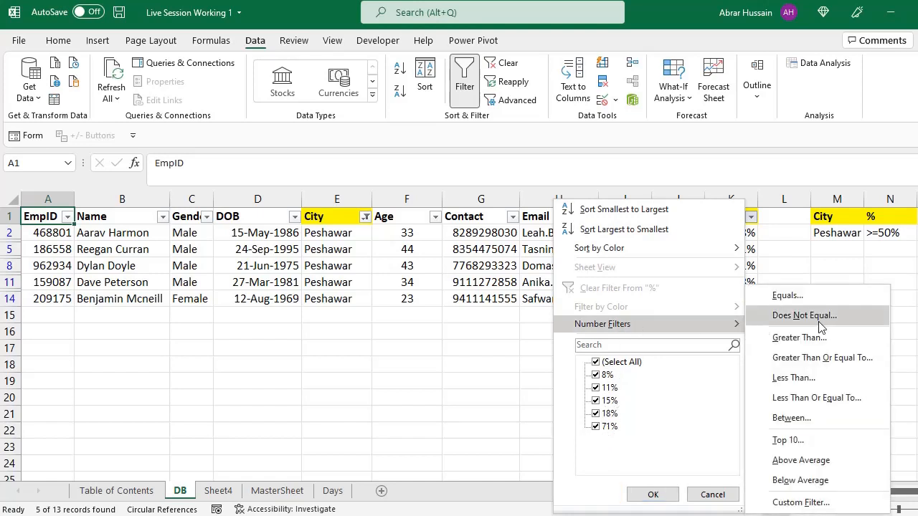
left_click(821, 357)
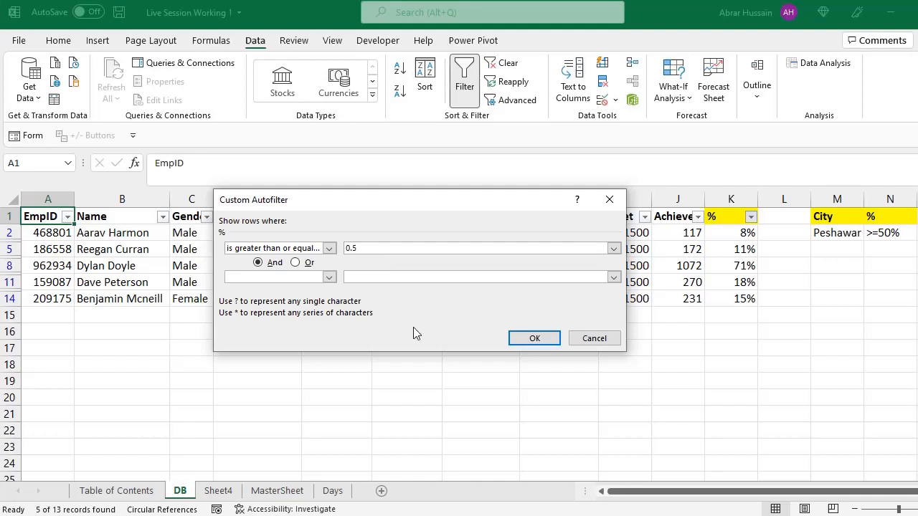
left_click(537, 338)
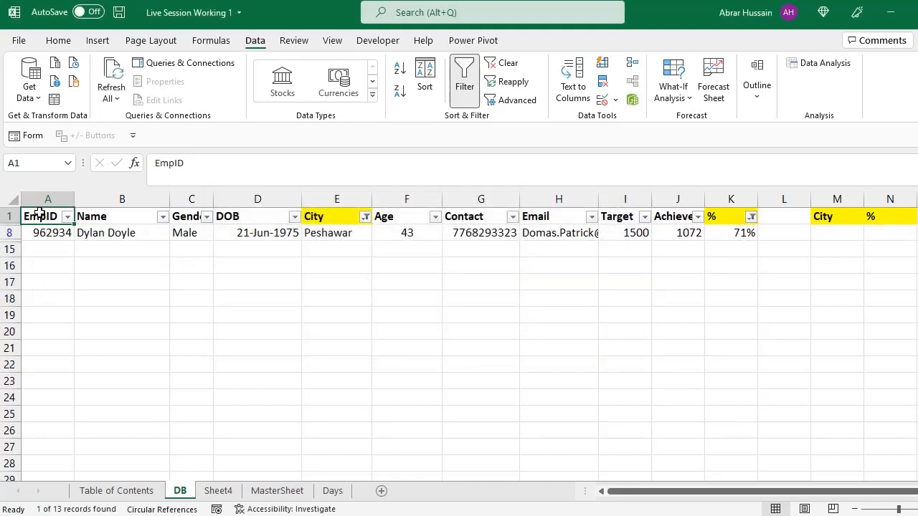
Step: Copy the filtered header and record, and clear all active filters from the employee table
left_click_drag(40, 214, 727, 233)
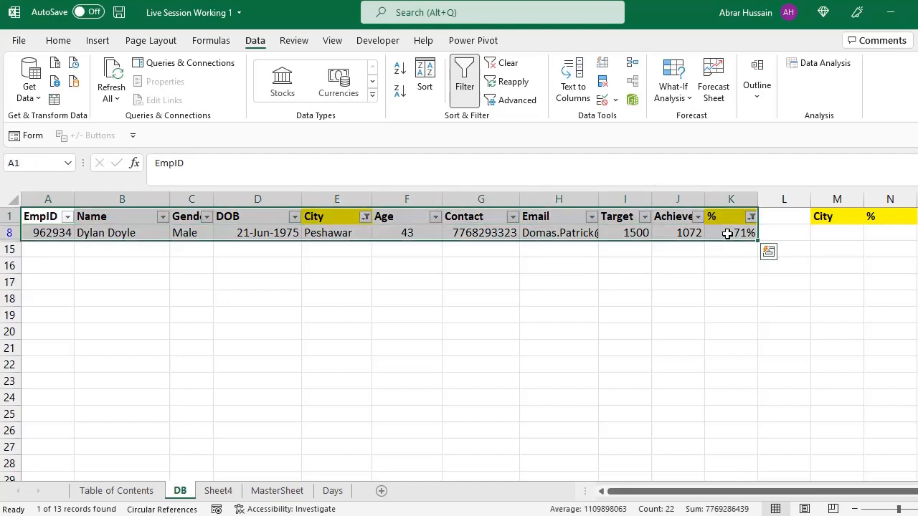
key("ctrl+c")
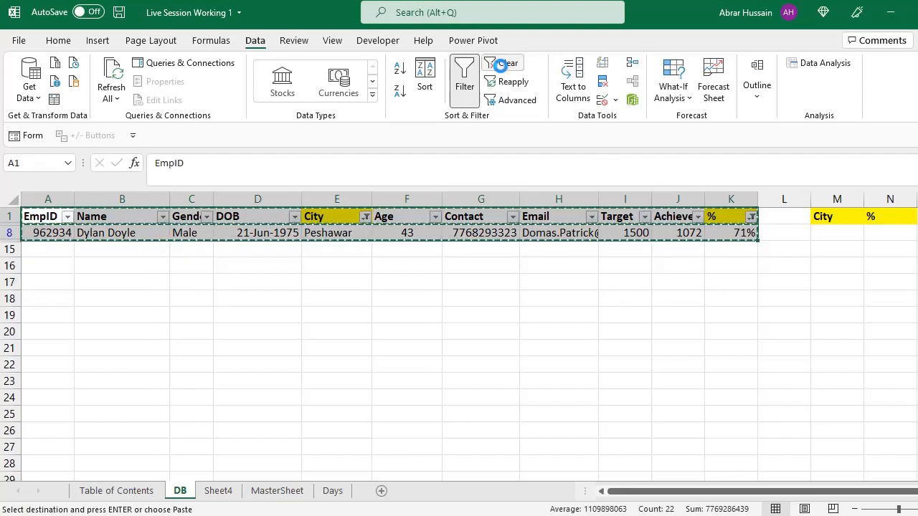
left_click(500, 64)
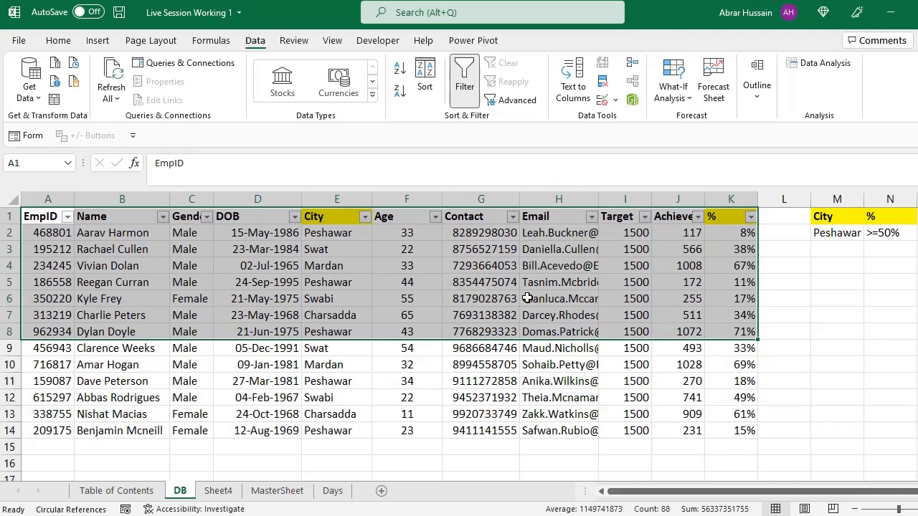
Step: Examine the City and % criteria headers and conditions in M1:N2 next to the employee table
left_click(319, 301)
left_click_drag(694, 493, 717, 495)
left_click(785, 222)
left_click(786, 232)
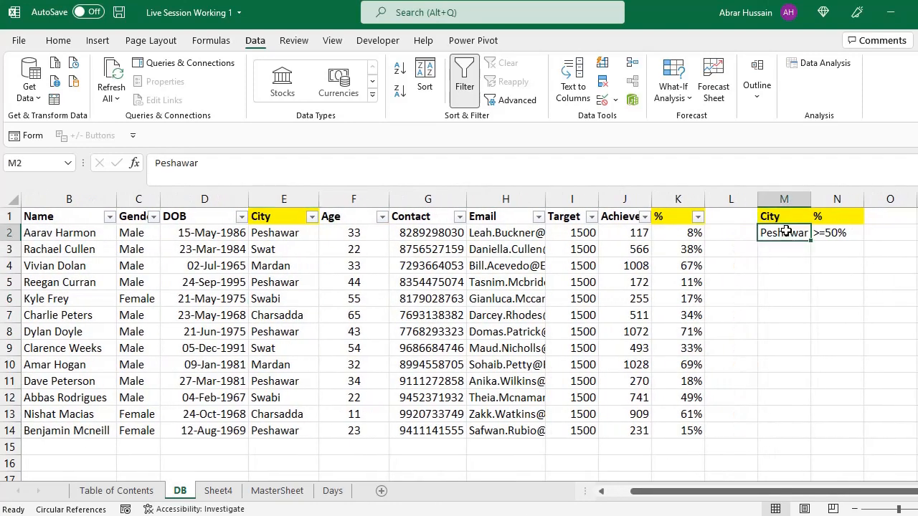
left_click(782, 222)
left_click(783, 233)
left_click(827, 216)
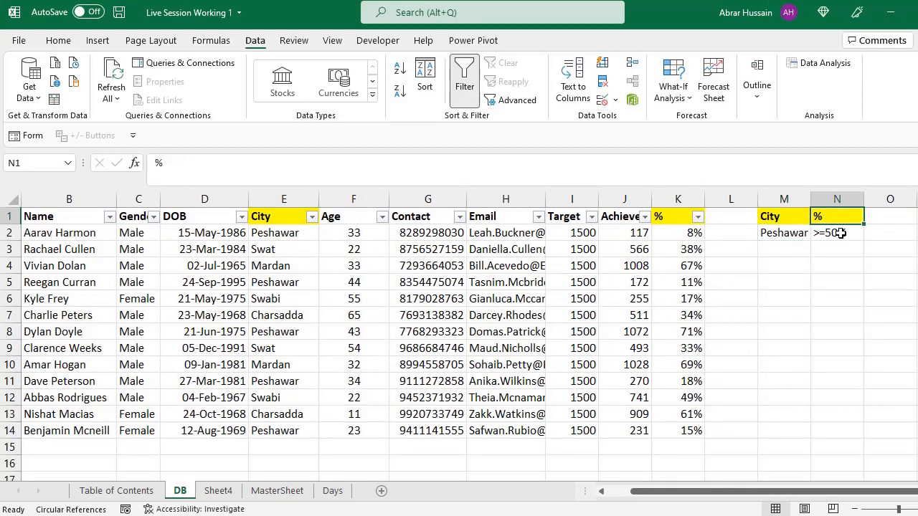
left_click(834, 234)
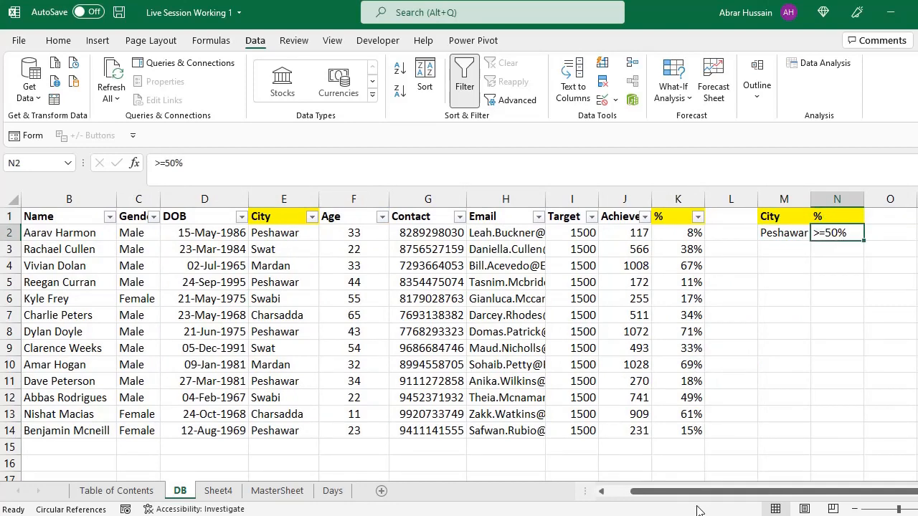
left_click_drag(693, 492, 598, 496)
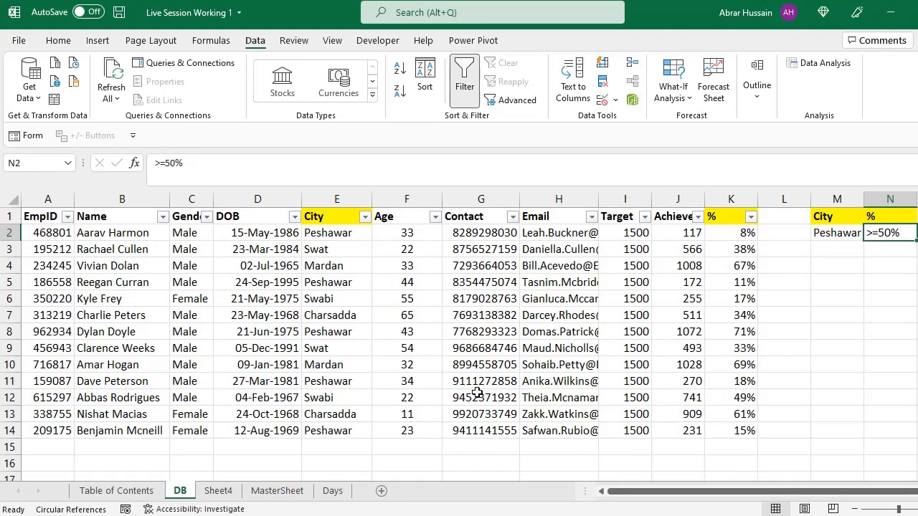
Step: Clear all contents and formatting from B1:P10 on Sheet4 and make B4 the active cell
left_click(219, 499)
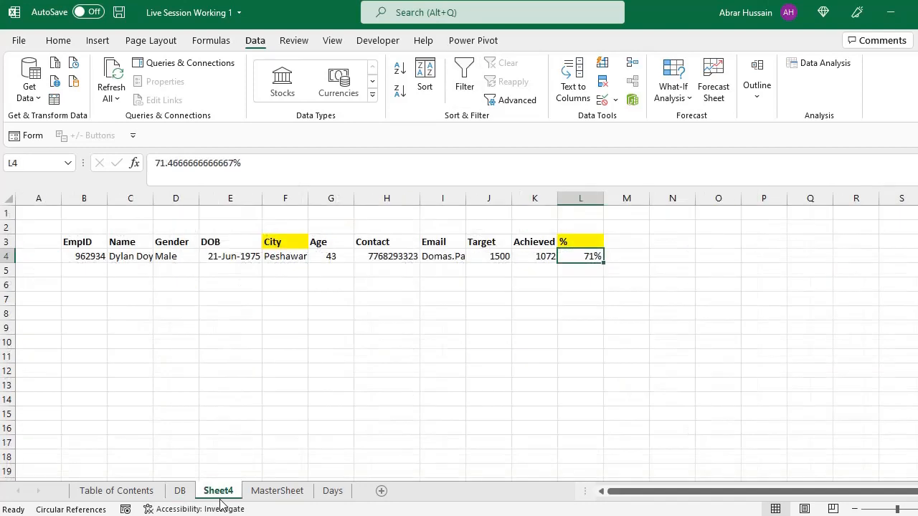
left_click_drag(84, 213, 753, 340)
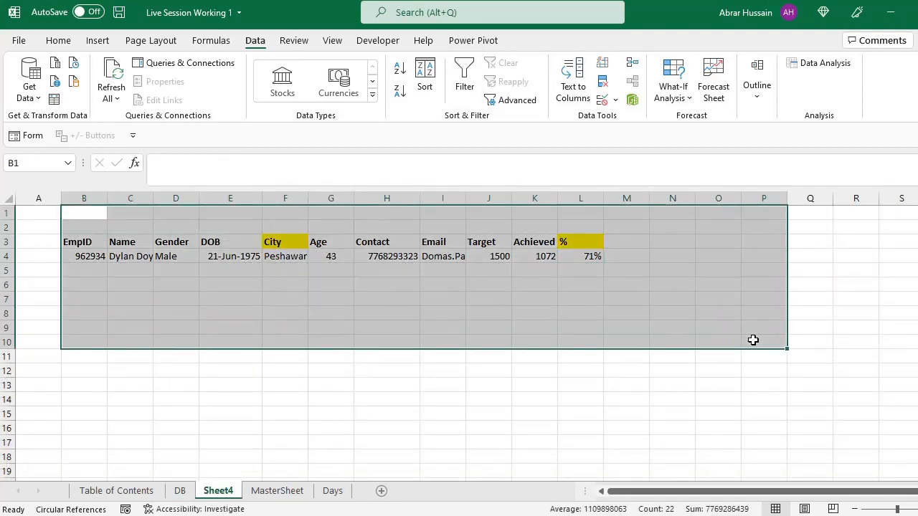
key("alt+e")
key("a")
key("a")
left_click(97, 255)
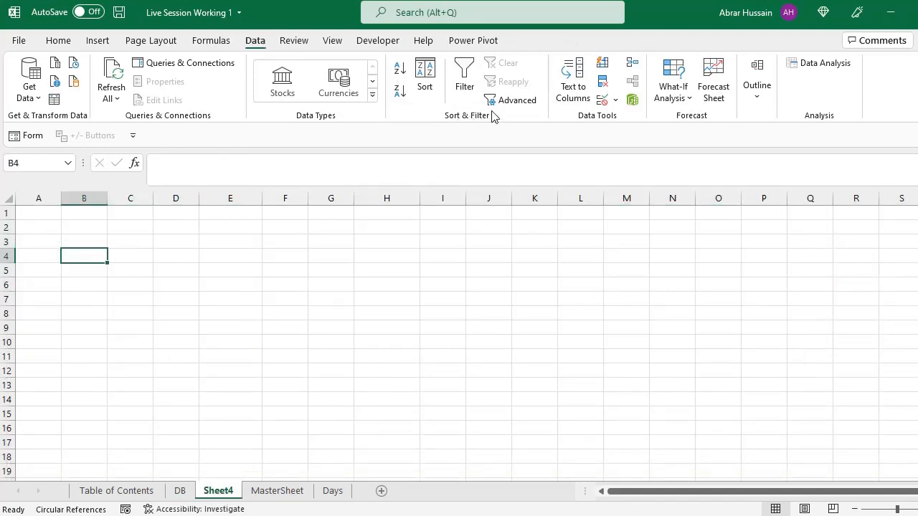
Step: Start an Advanced Filter from Sheet4 that copies to another location, with DB!$A$1:$K$14 as the list range
left_click(535, 103)
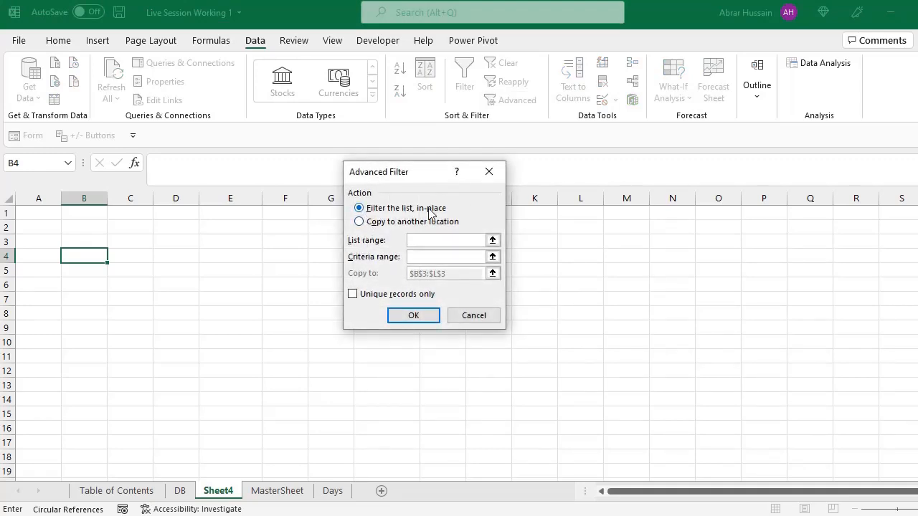
left_click(362, 224)
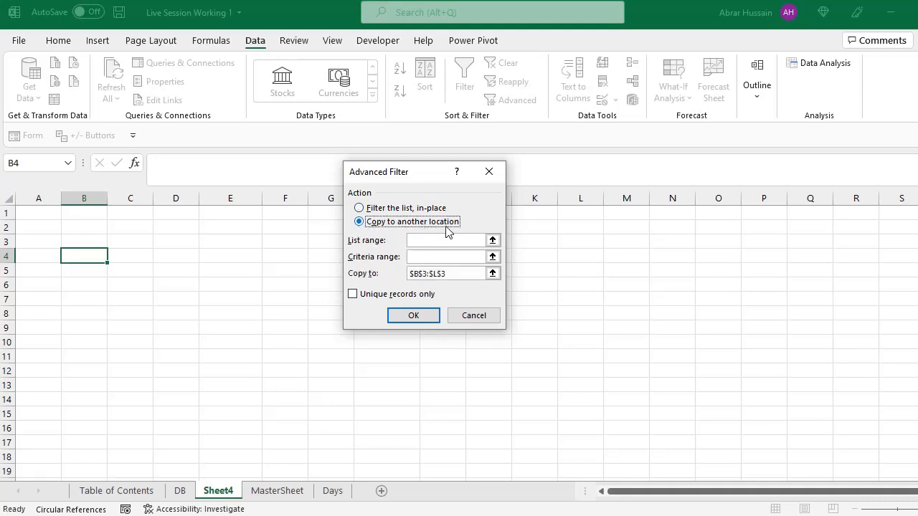
left_click(384, 209)
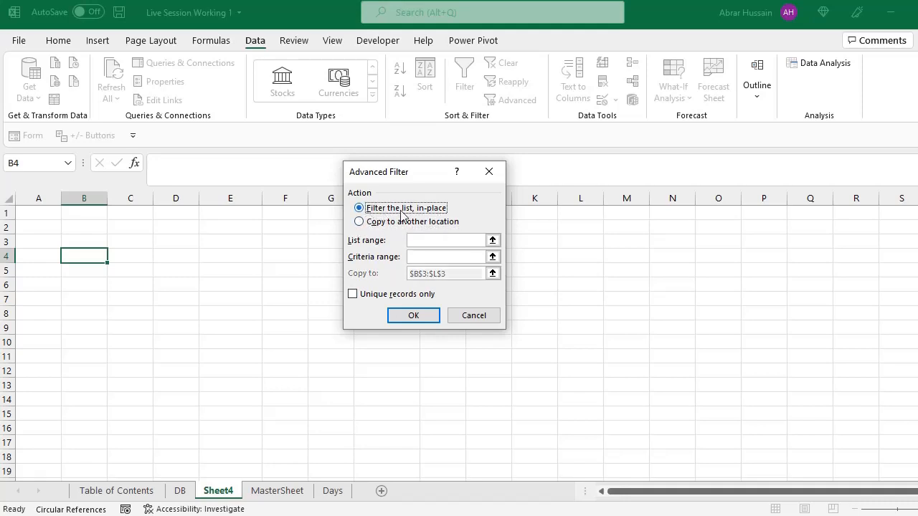
left_click(360, 222)
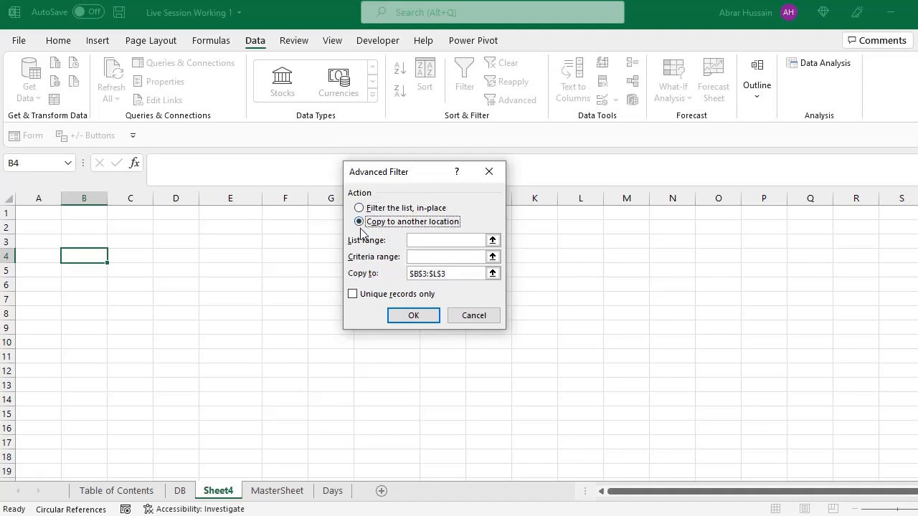
left_click(476, 240)
left_click(185, 494)
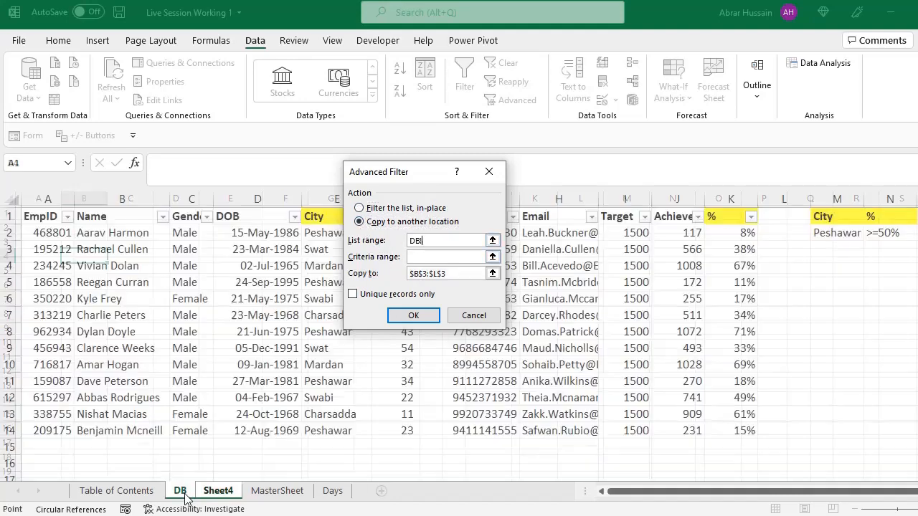
left_click_drag(44, 218, 724, 432)
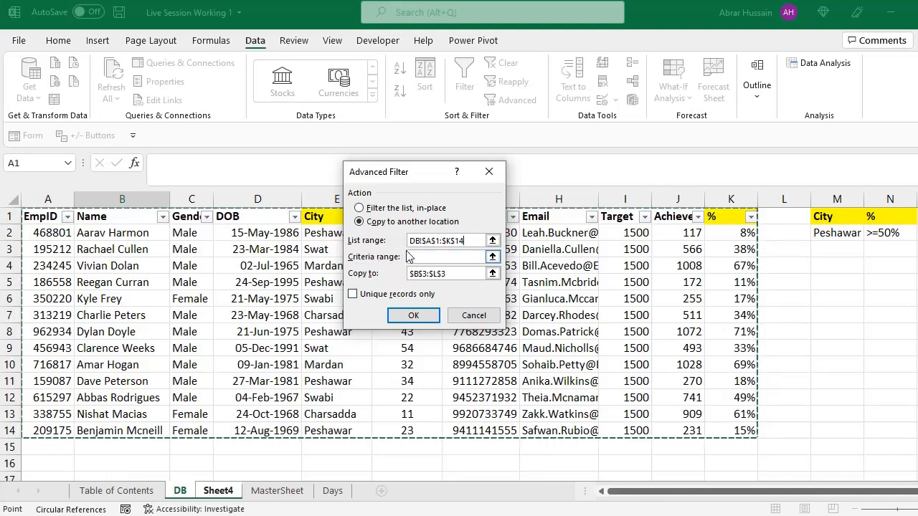
Step: Use the named range DB!Criteria (M1:N2) as the criteria range and run the Advanced Filter with output to $B$3:$L$3
left_click(433, 256)
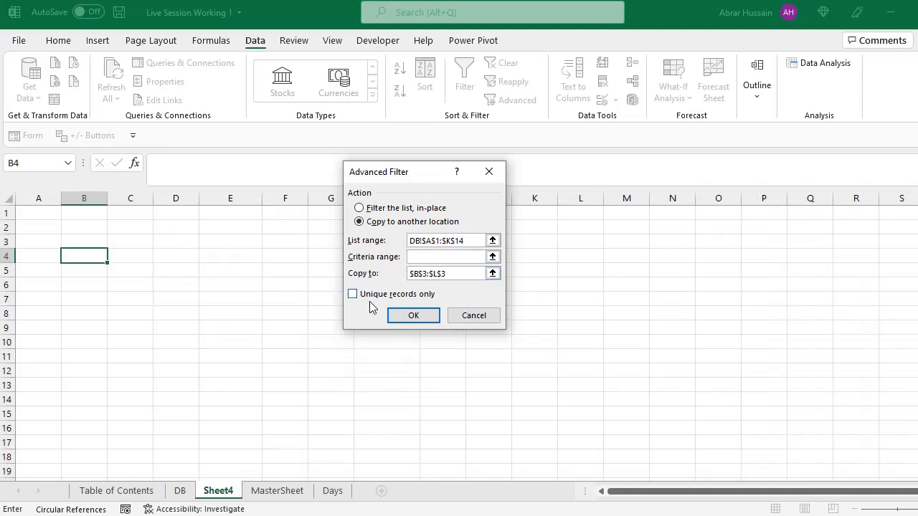
left_click(180, 491)
left_click_drag(837, 216, 853, 226)
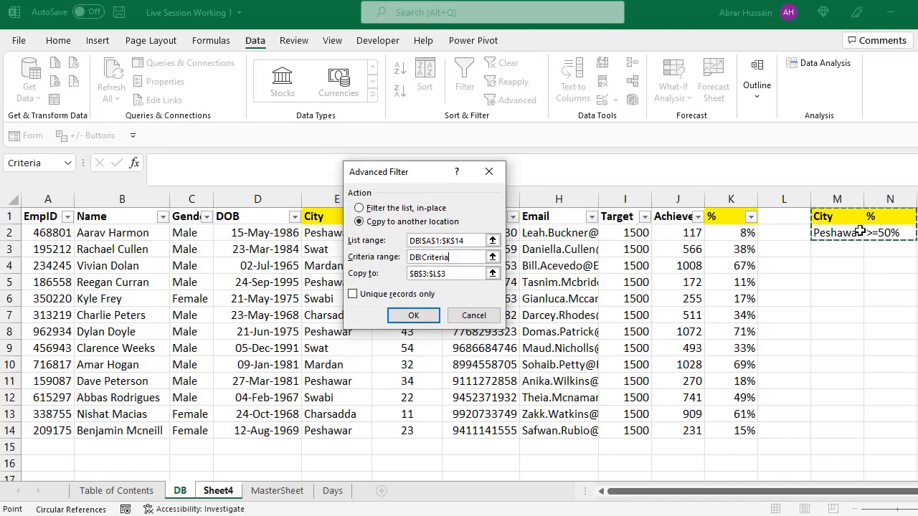
left_click_drag(831, 217, 882, 230)
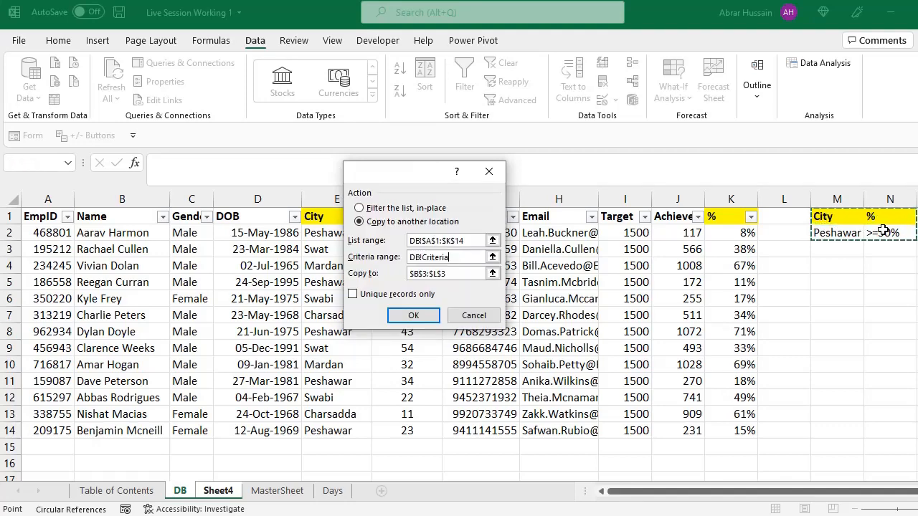
left_click(454, 277)
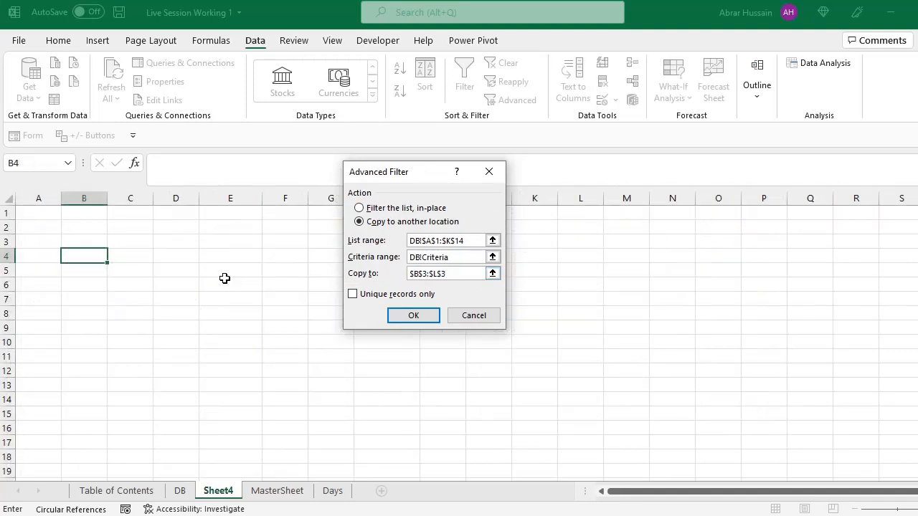
left_click(414, 317)
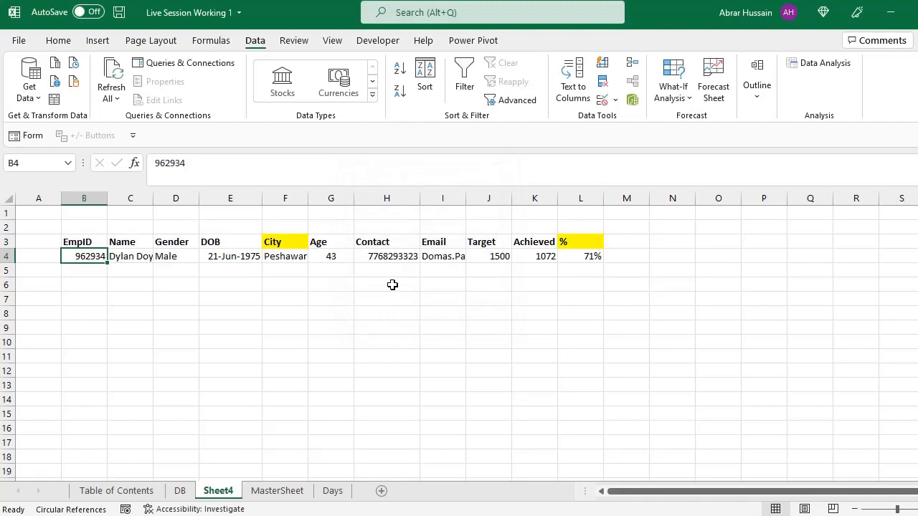
Step: Check the City and % values of the extracted record on Sheet4 and compare them with the source table on DB
left_click(291, 255)
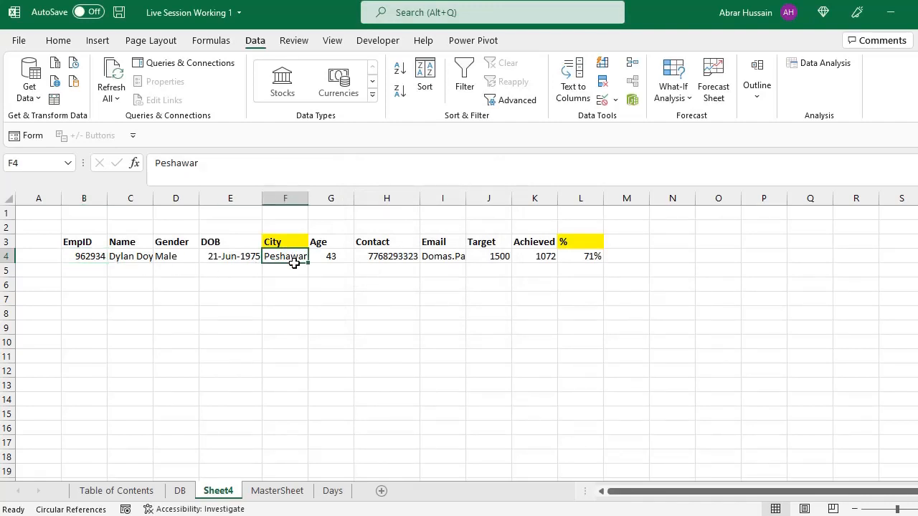
left_click(594, 246)
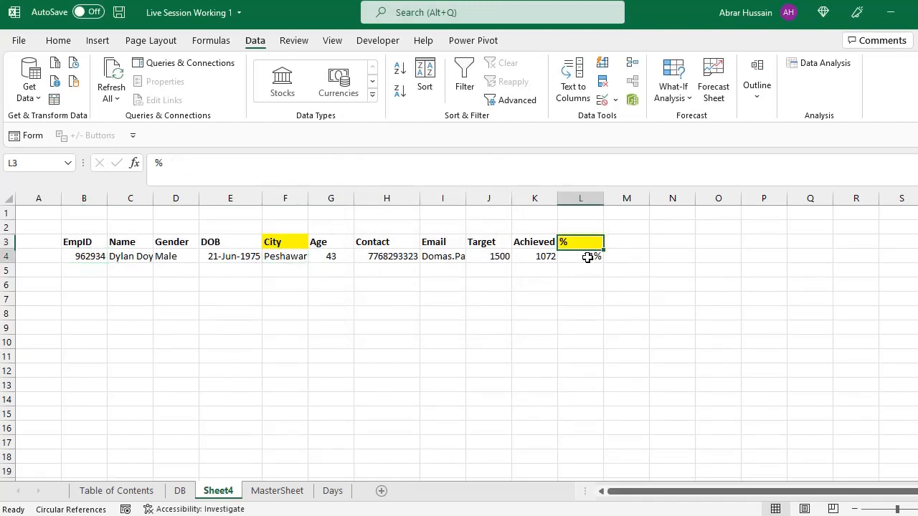
left_click(589, 256)
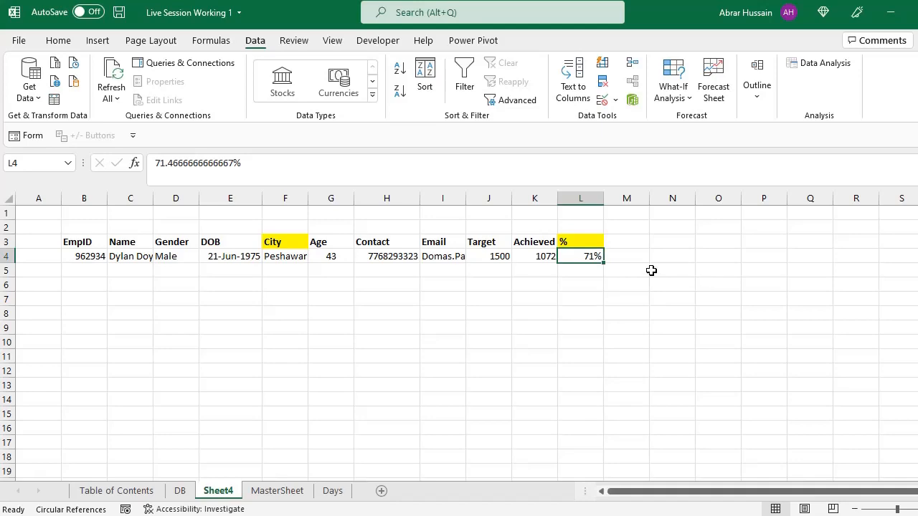
left_click(180, 490)
left_click(56, 231)
left_click_drag(56, 231, 733, 419)
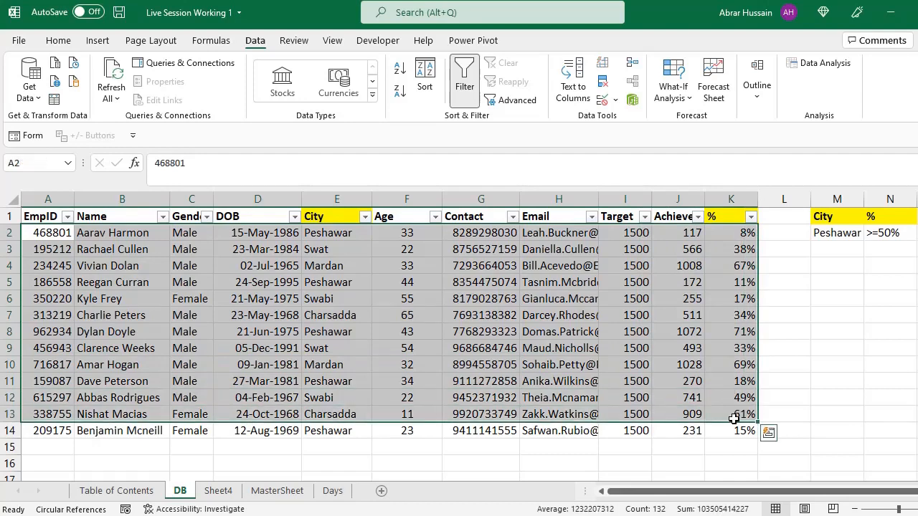
left_click(347, 295)
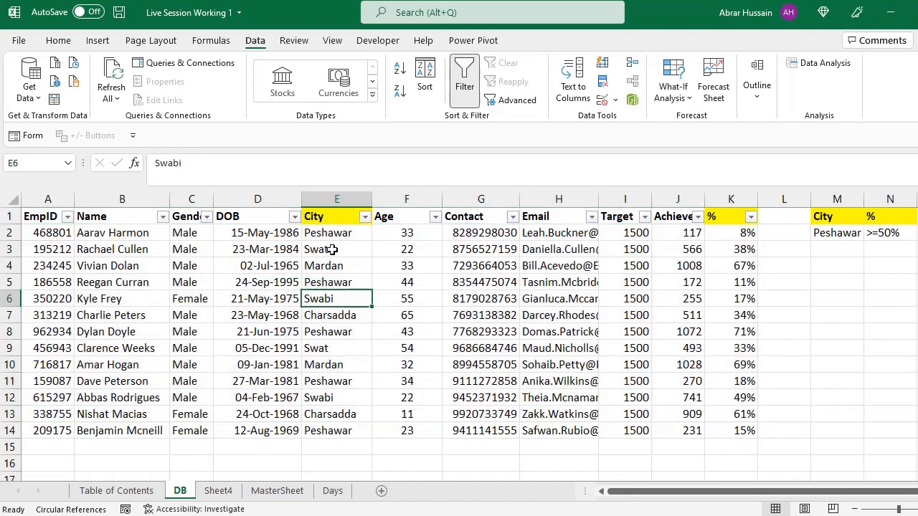
left_click(195, 248)
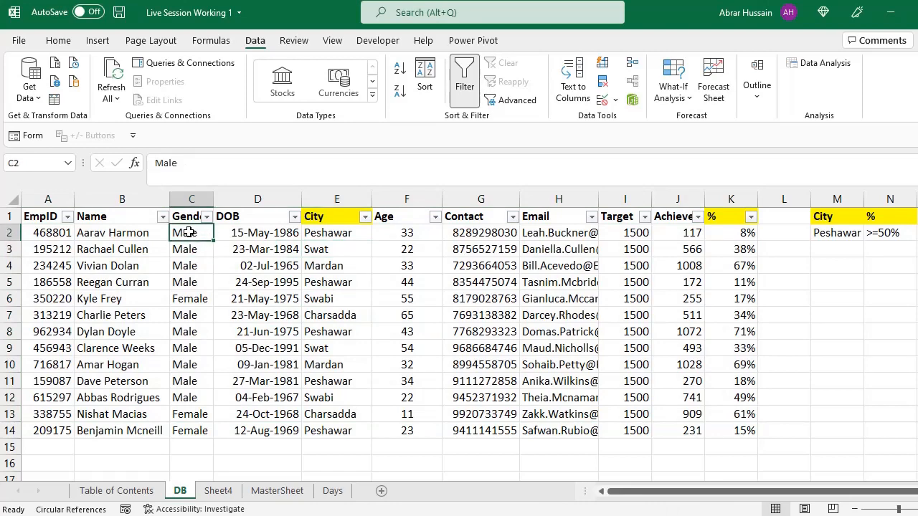
Step: Filter the Gender column on DB to show only Male and select the filtered table including its headers
left_click_drag(191, 231, 176, 428)
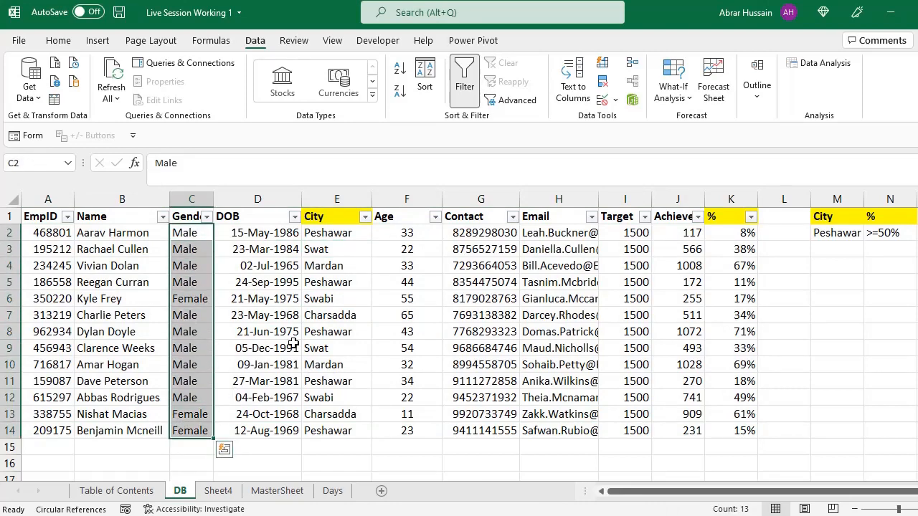
left_click(207, 217)
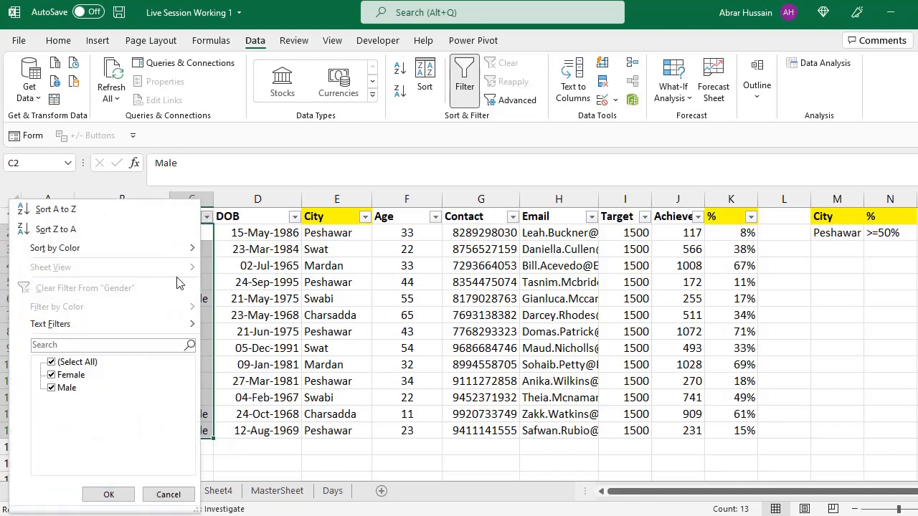
left_click(70, 374)
left_click(108, 495)
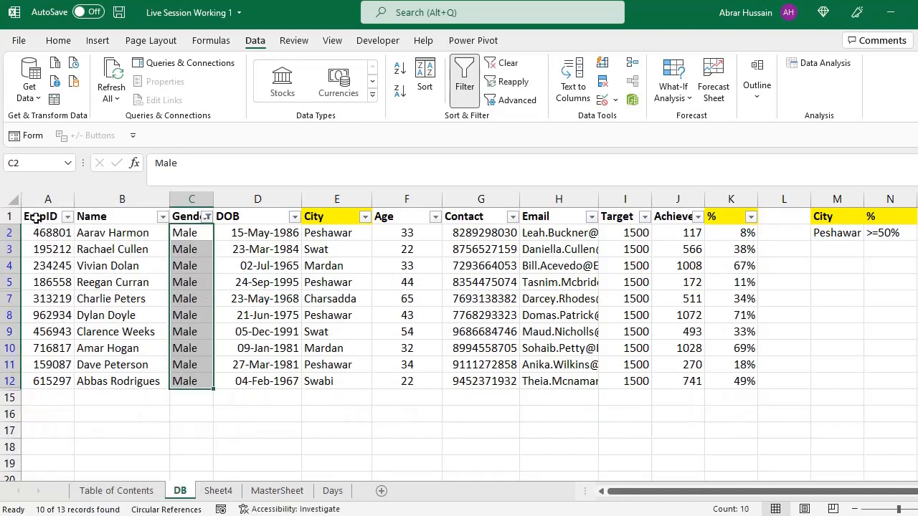
left_click_drag(36, 218, 714, 381)
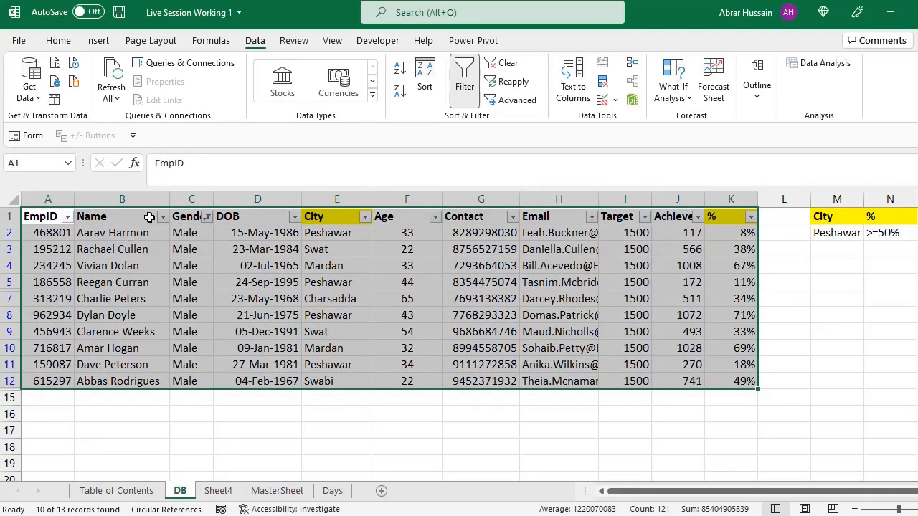
Step: Review the Gender and Age filter options and the City and % criteria cells, and clear the filter on DB
left_click(208, 218)
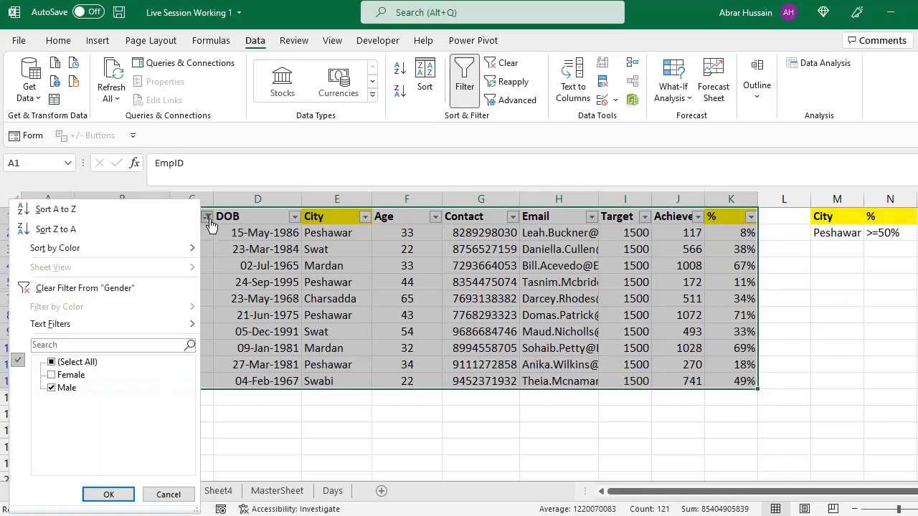
left_click(208, 220)
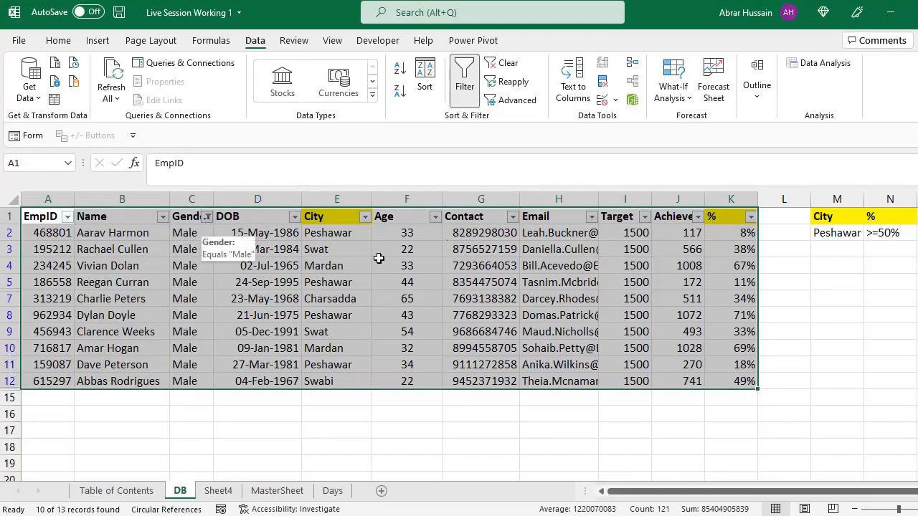
left_click(435, 217)
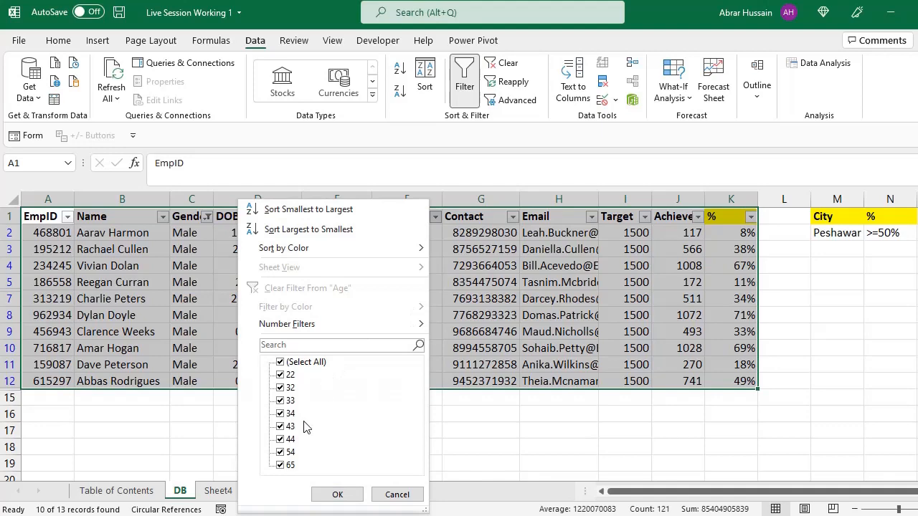
left_click(337, 494)
left_click(730, 215)
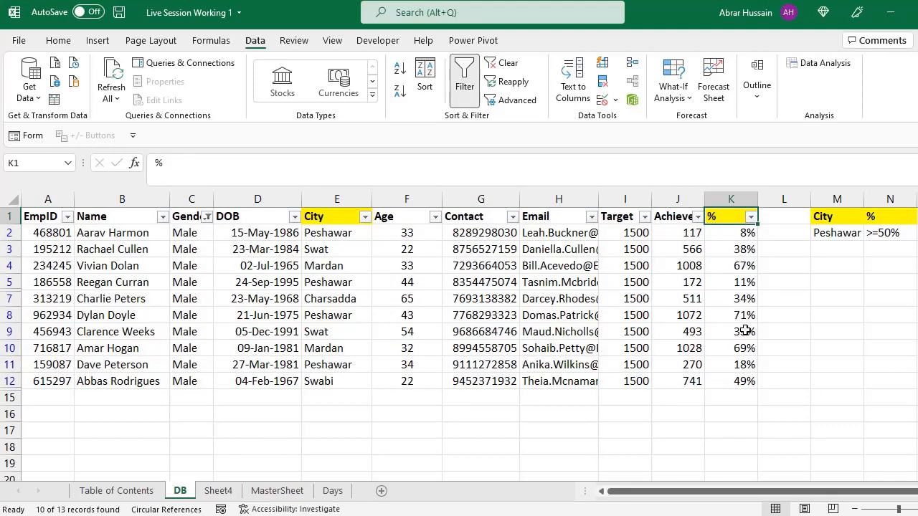
left_click_drag(839, 216, 885, 228)
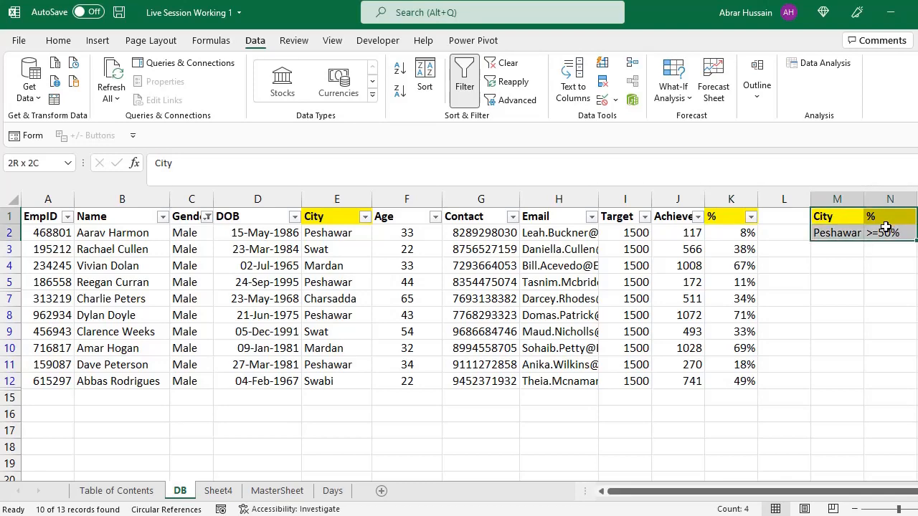
left_click(503, 63)
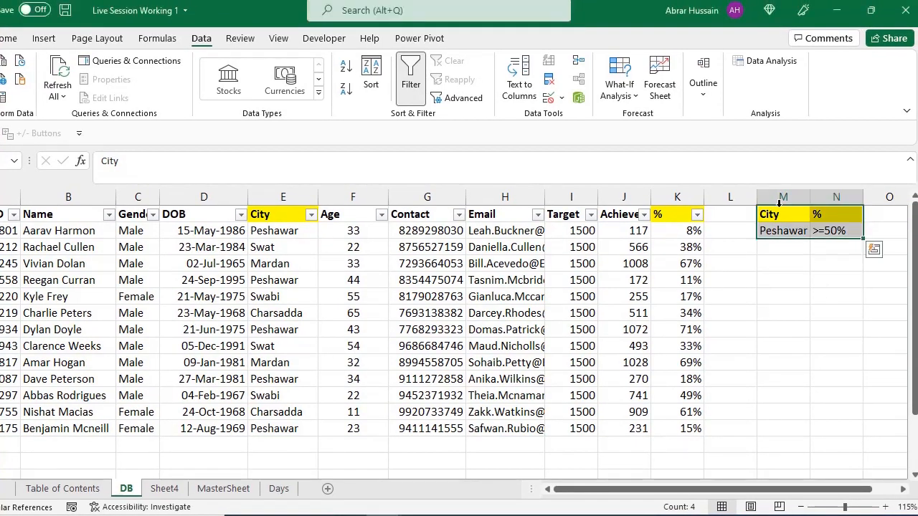
Step: Move the % criterion from N1:N2 to O1:O2 on DB to free the column beside City
left_click(780, 214)
left_click(778, 229)
left_click(815, 214)
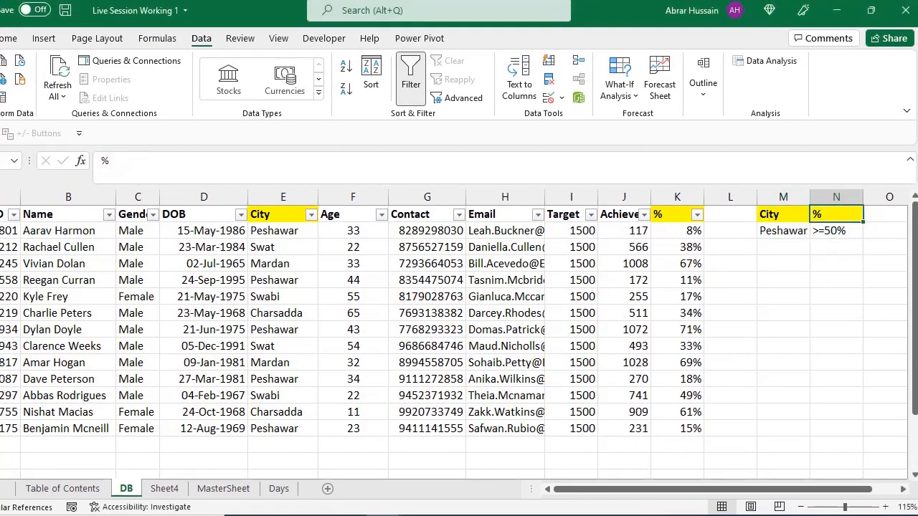
key("shift+Down")
key("ctrl+c")
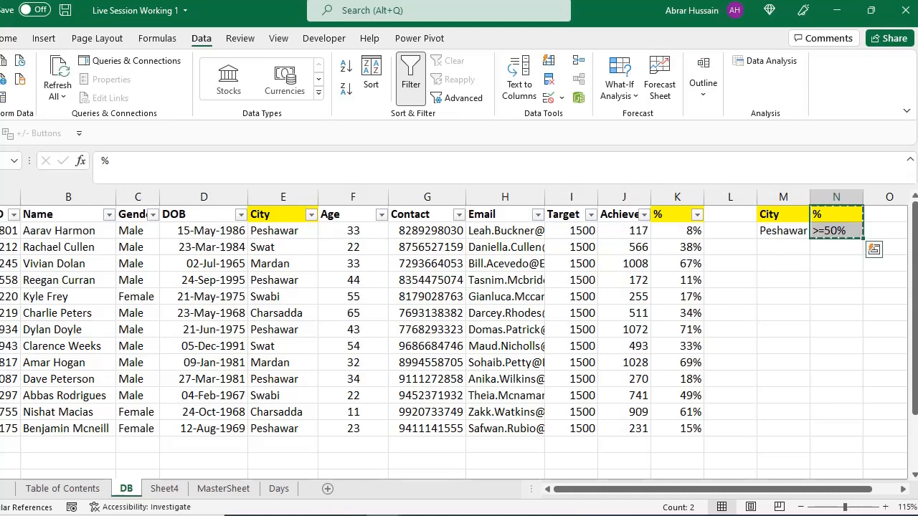
key("Right")
key("ctrl+v")
Step: Add an Age criterion of >20 in N1:N2, between the City and % criteria
key("Left")
type("Age")
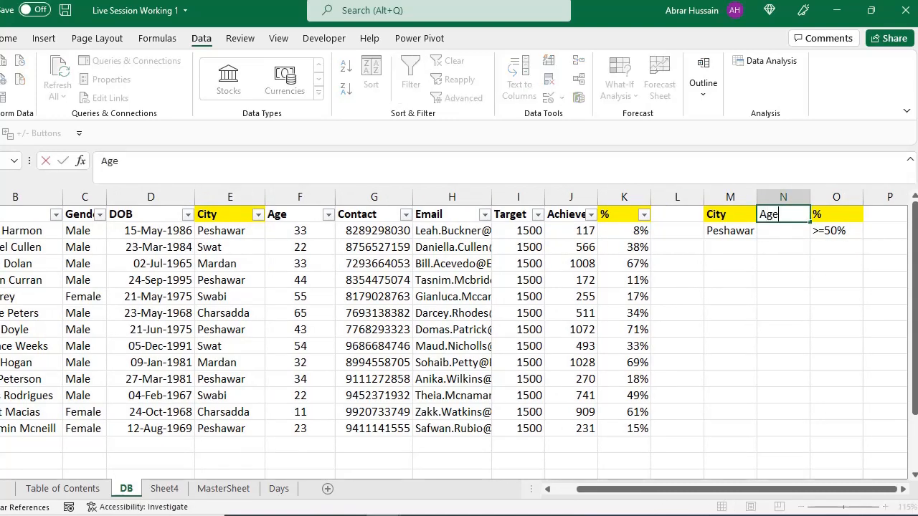
key("Return")
type(">")
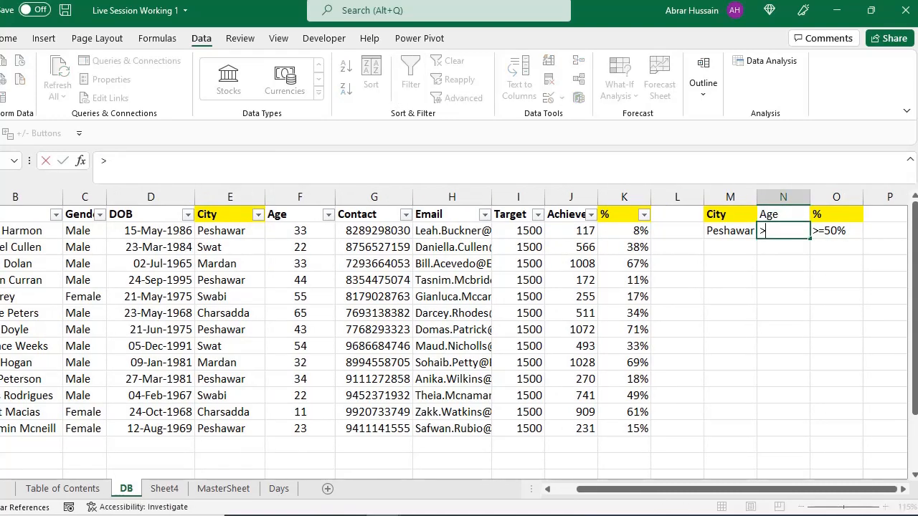
type("20")
key("Return")
Step: Select the criteria block M1:O2 to review it alongside the source table, and make the EmpID header in A1 active
key("Up")
key("Up")
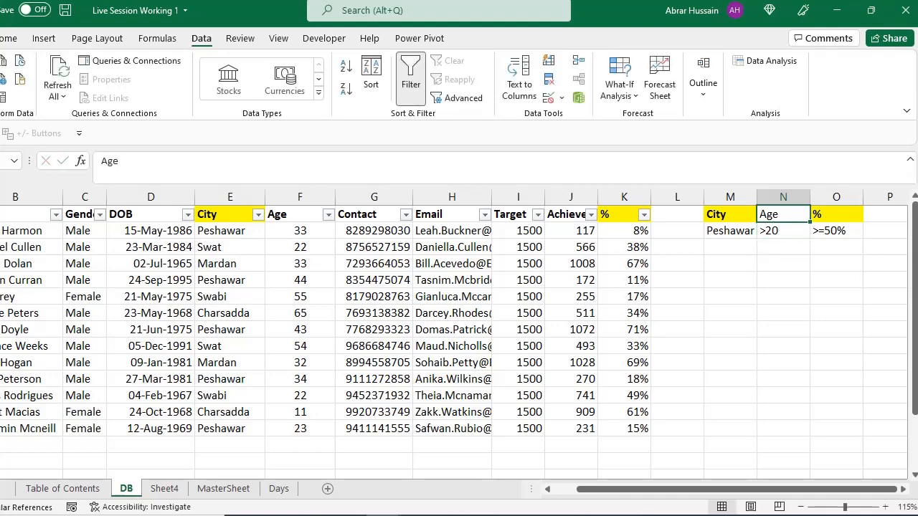
key("Left")
key("shift+Right")
key("shift+Right")
key("shift+Down")
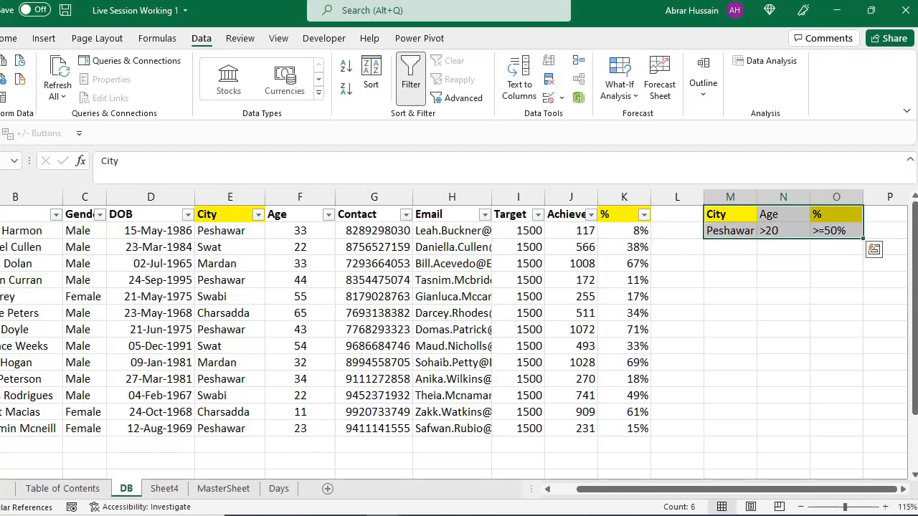
left_click_drag(659, 488, 592, 495)
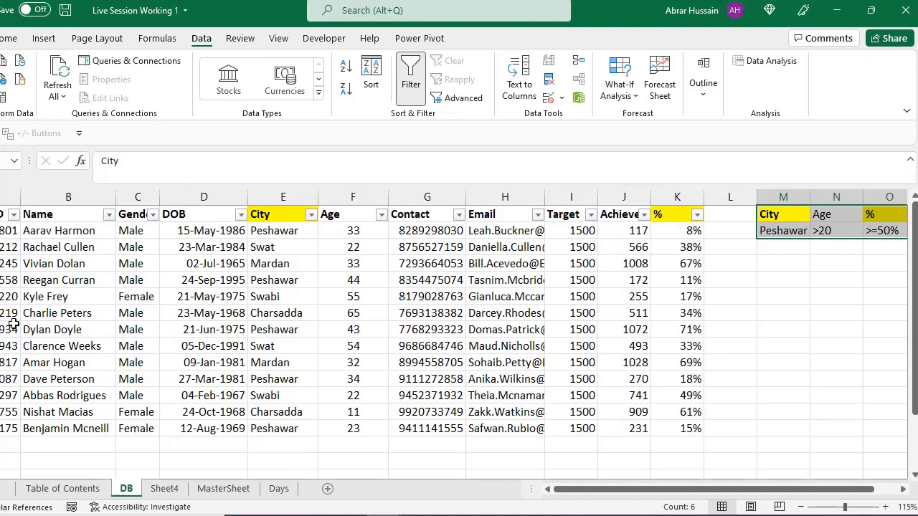
key("alt+Tab")
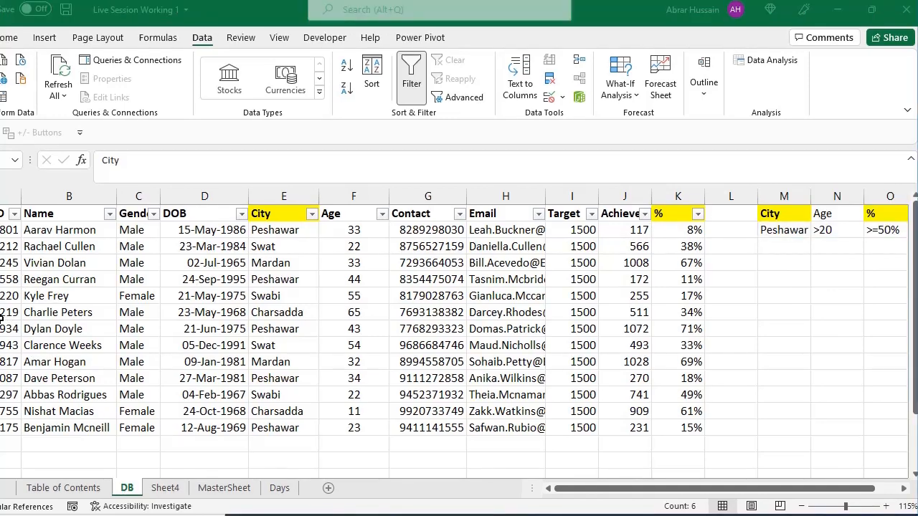
key("alt+Tab")
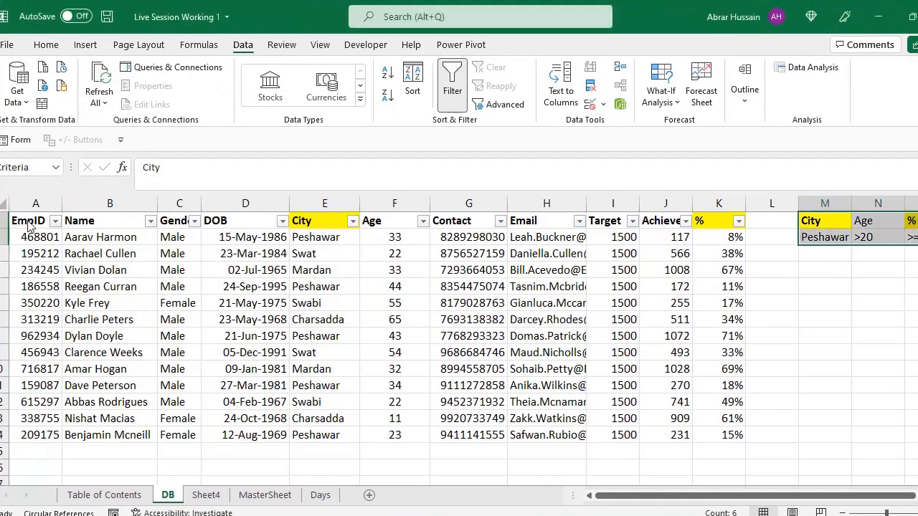
left_click(29, 220)
Step: Clear the previous extract and its formatting from A3:N9 on Sheet4 and make B3 the active cell
left_click(206, 495)
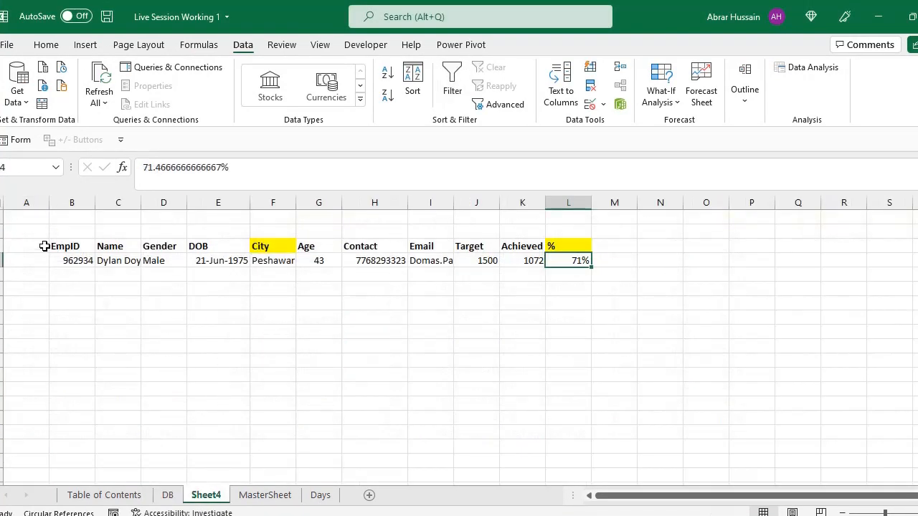
left_click_drag(44, 246, 645, 338)
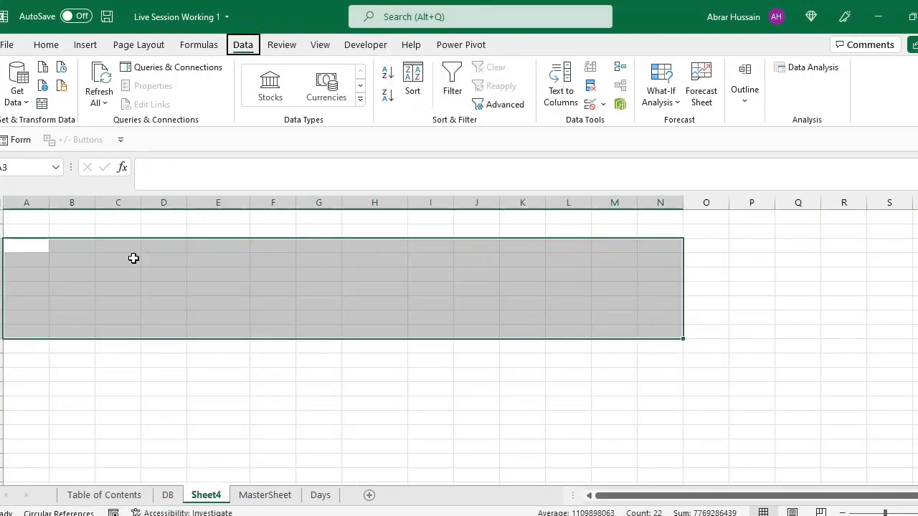
key("Right")
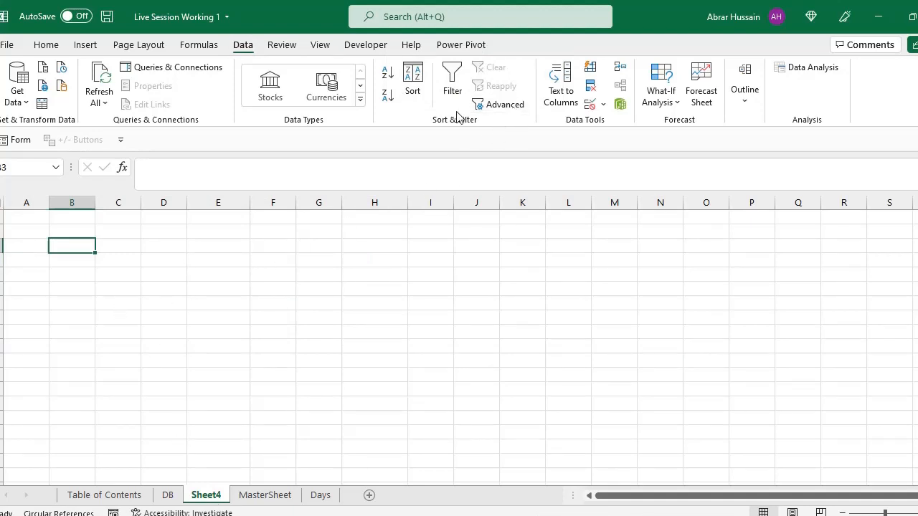
Step: Start an Advanced Filter from Sheet4 with DB!$A$1:$K$14 as the list range
left_click(522, 106)
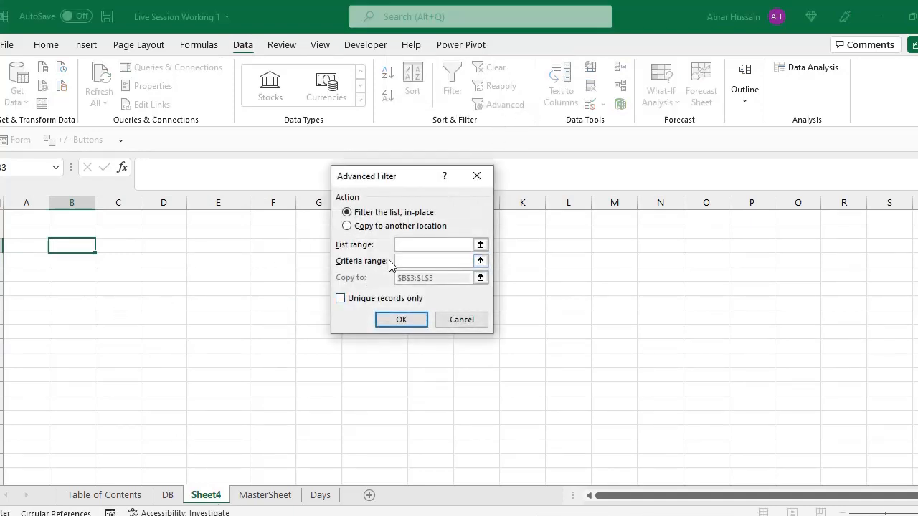
left_click(167, 495)
left_click_drag(32, 224, 716, 441)
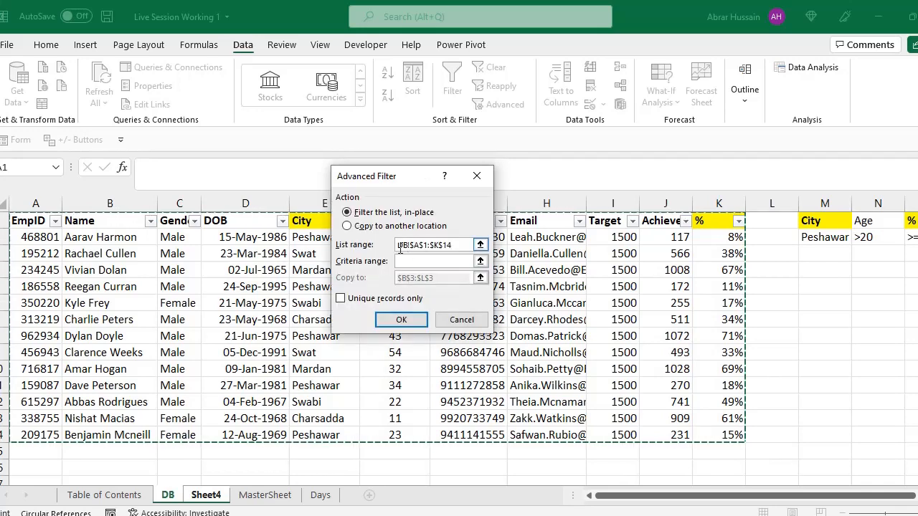
Step: Set the criteria range to DB!Criteria, covering the City, Age and % conditions in M1:O2
left_click(434, 262)
type("DB!")
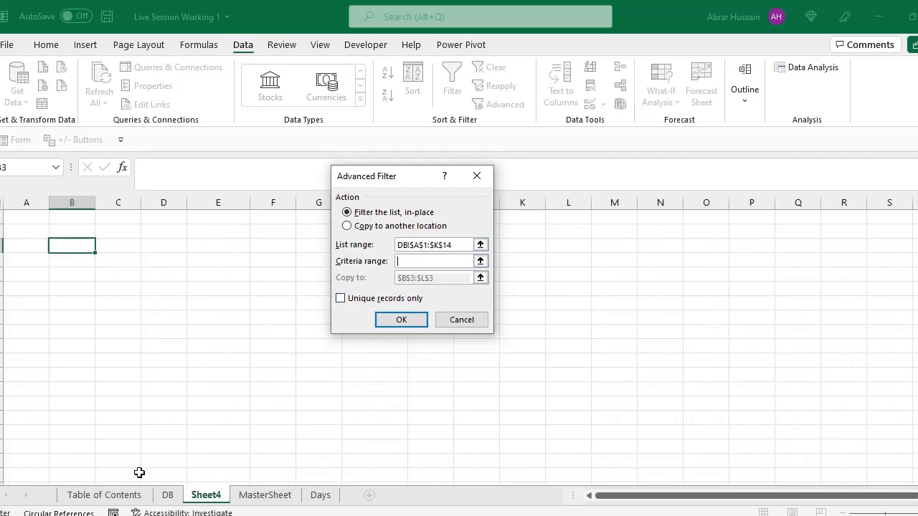
left_click(168, 501)
left_click_drag(816, 222, 915, 233)
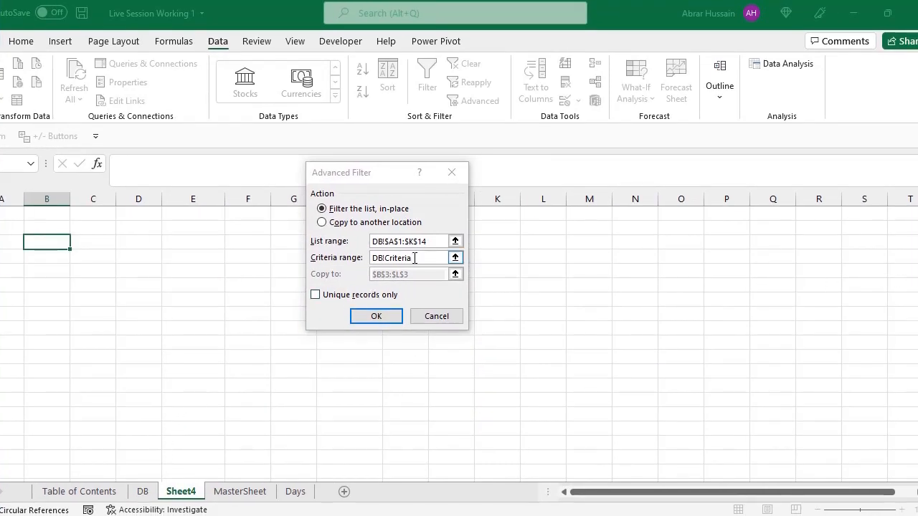
left_click_drag(415, 258, 356, 257)
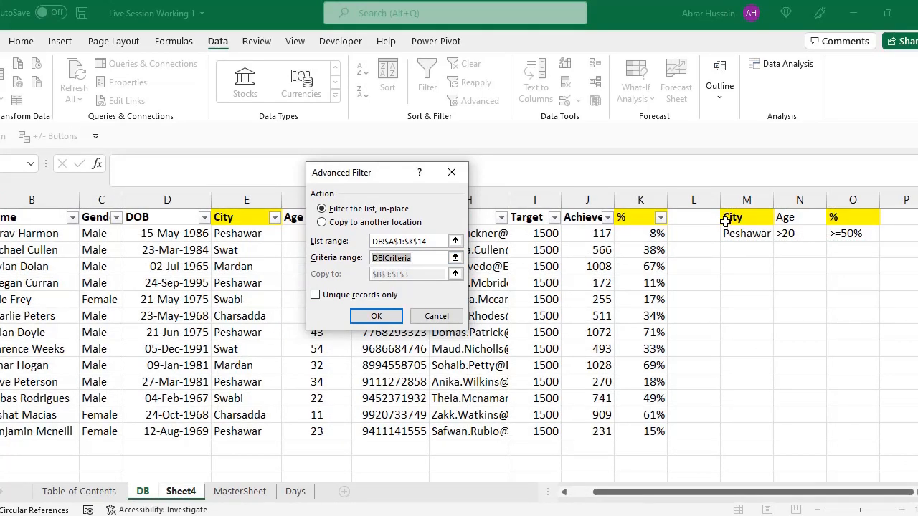
left_click_drag(725, 222, 846, 234)
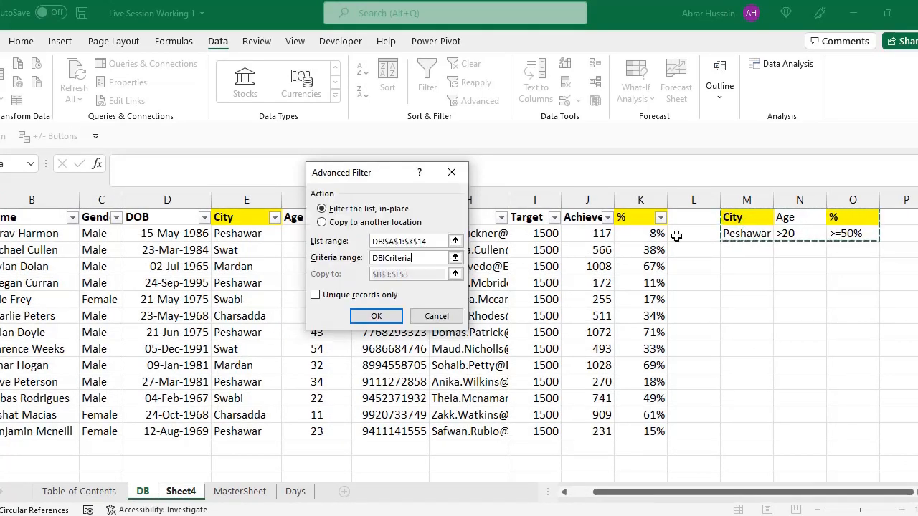
Step: Choose copying to another location with Sheet4!$B$3 as the destination and run the Advanced Filter
left_click(336, 224)
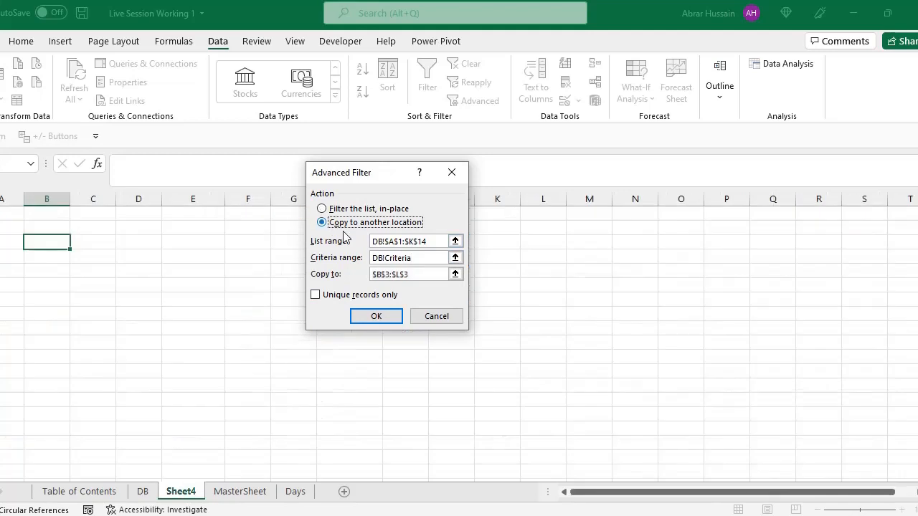
left_click(420, 275)
left_click_drag(420, 275, 342, 274)
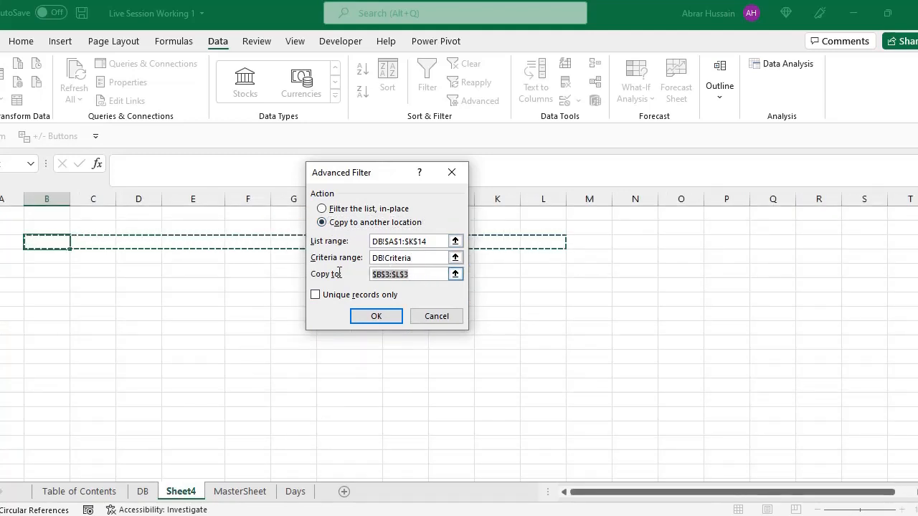
key("BackSpace")
left_click(58, 242)
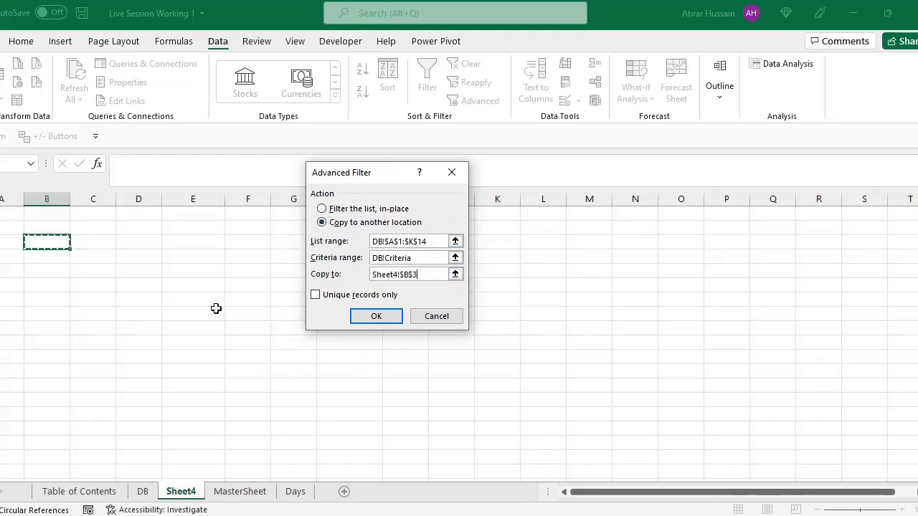
left_click(373, 317)
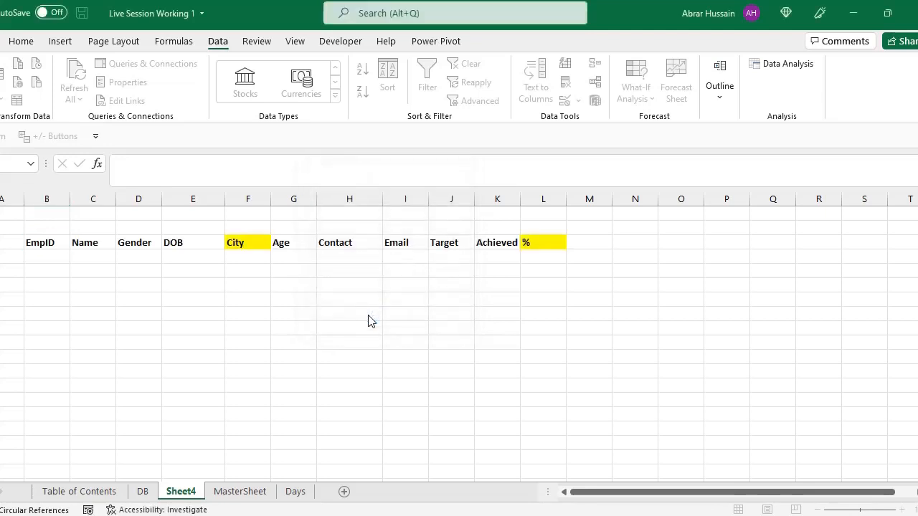
Step: Check the City, Gender and % values of the extracted record on Sheet4 and return to the DB sheet
left_click(248, 258)
left_click(142, 259)
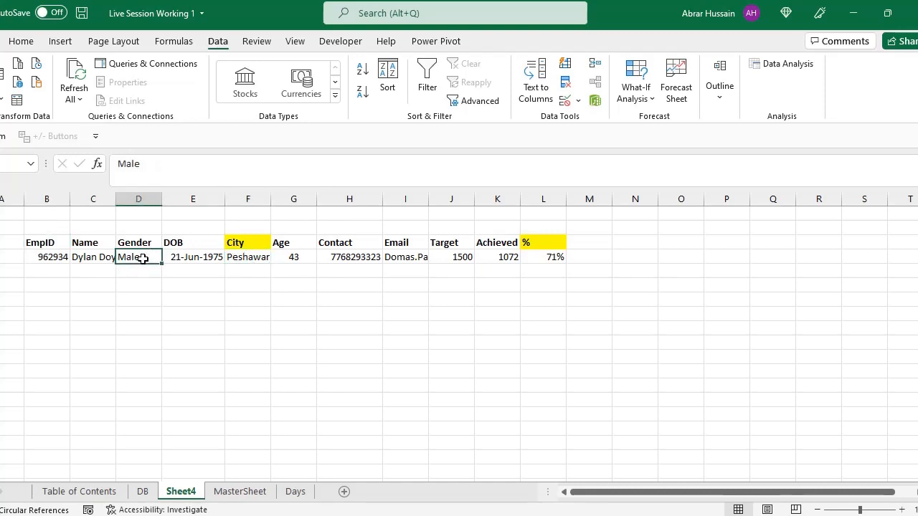
left_click(557, 259)
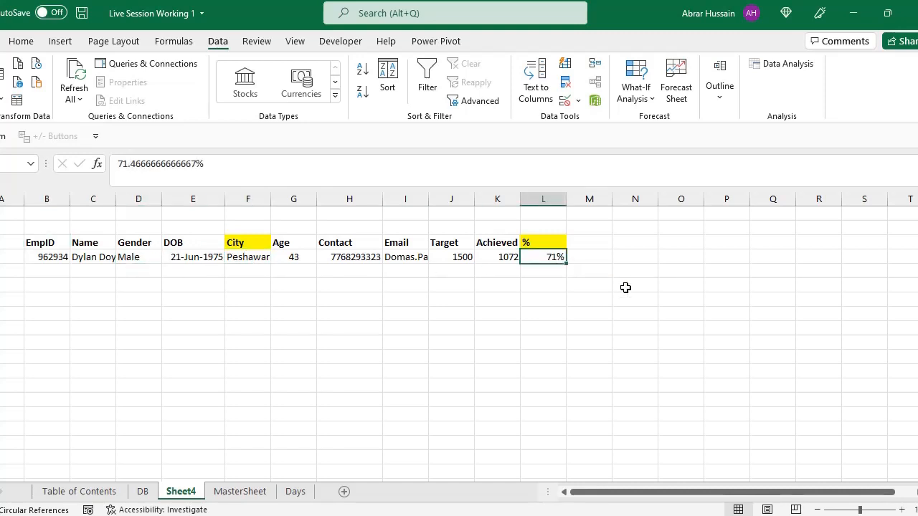
left_click(142, 491)
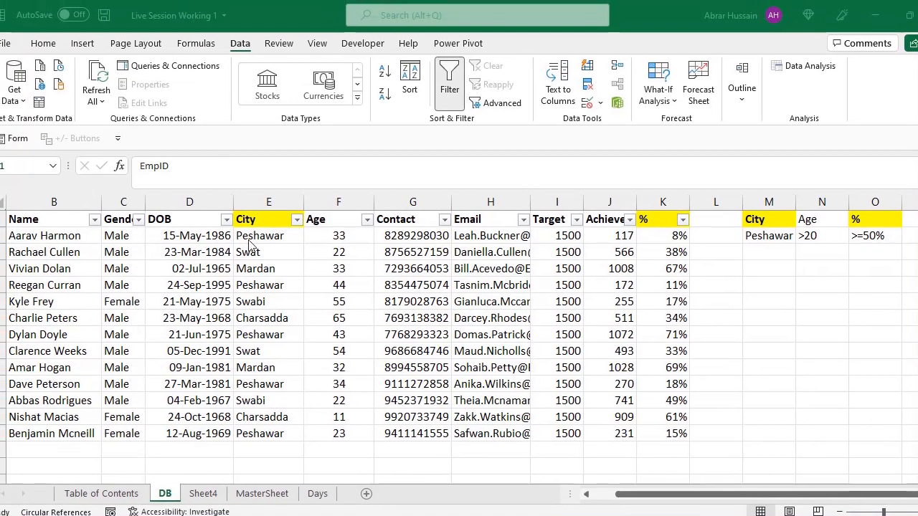
Step: Check the City and % values of the DB records to find the Peshawar row meeting the % condition
left_click(258, 237)
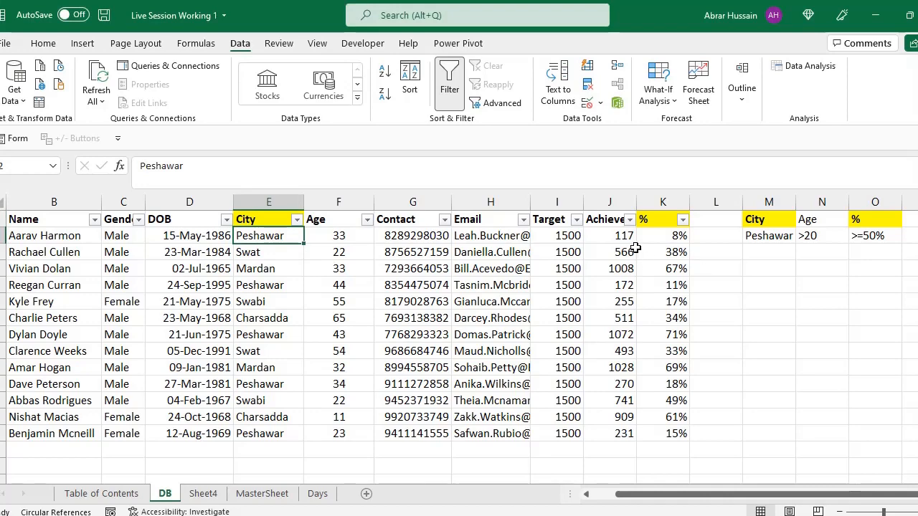
left_click(254, 334)
left_click(668, 334)
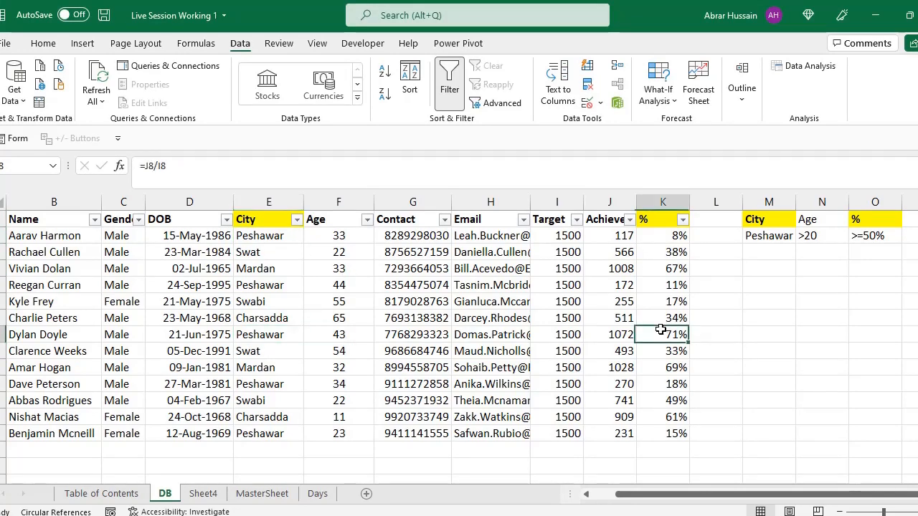
left_click_drag(677, 335, 13, 335)
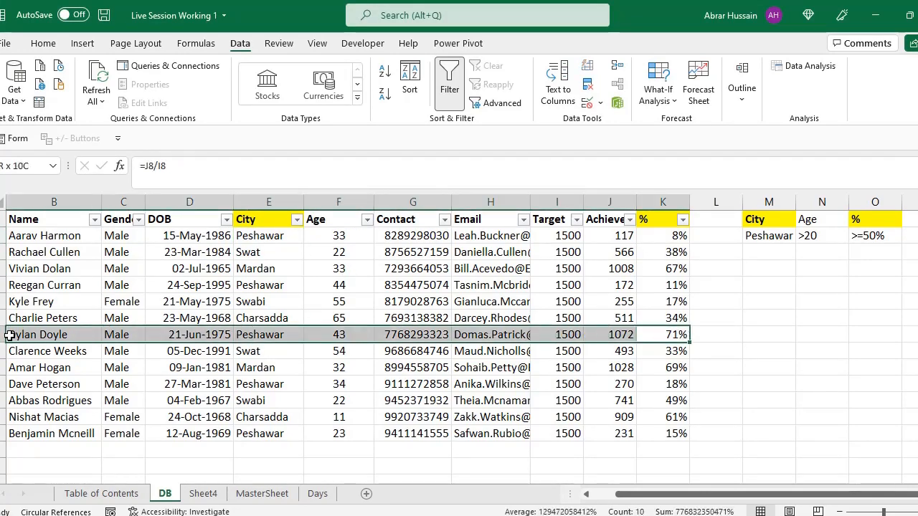
Step: Review the City, Age and % headings and their conditions in the criteria range M1:O2
left_click_drag(761, 221, 860, 236)
left_click(760, 220)
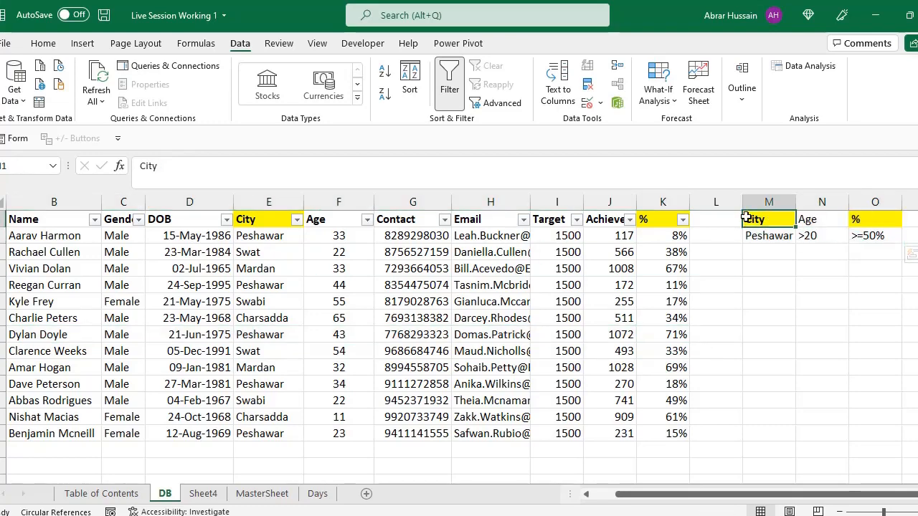
left_click(771, 236)
left_click(817, 219)
left_click(863, 222)
left_click(868, 239)
left_click(819, 236)
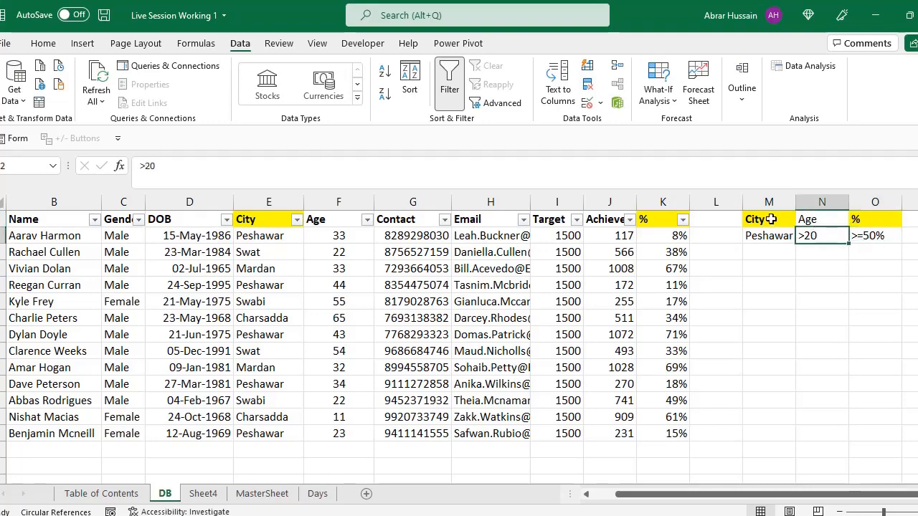
left_click(770, 218)
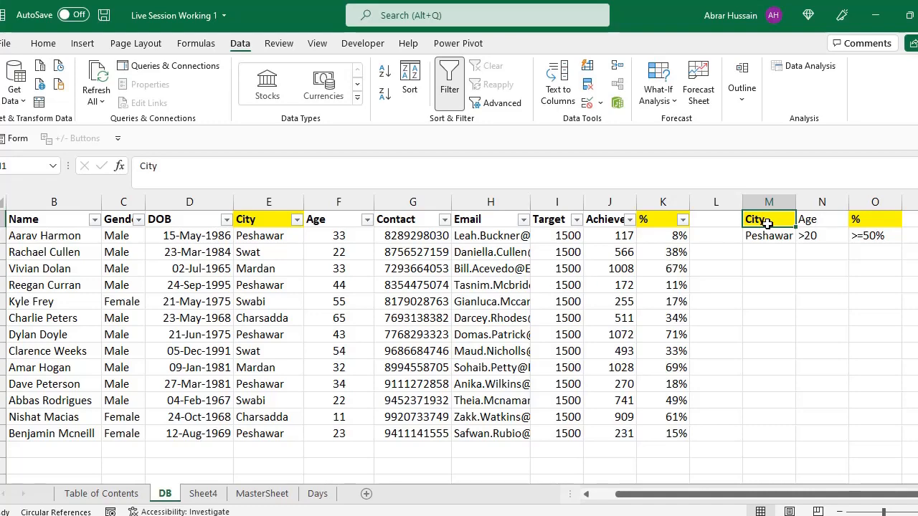
left_click_drag(774, 223, 856, 237)
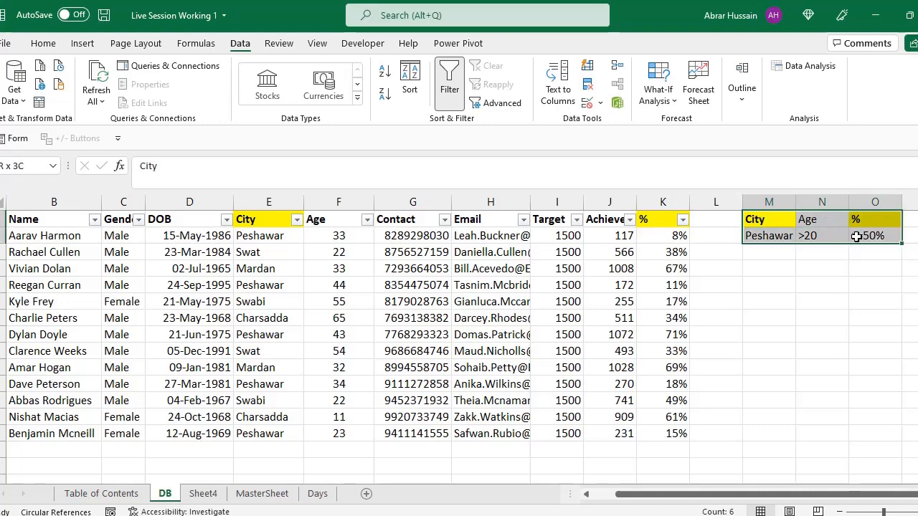
Step: Run an in-place Advanced Filter on $A$1:$K$14 with DB!Criteria as the criteria range
left_click_drag(82, 226, 668, 432)
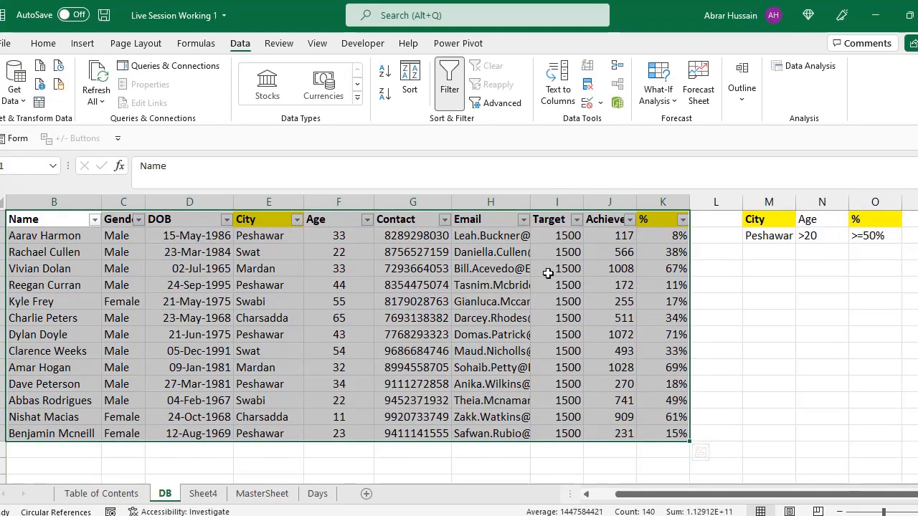
left_click(502, 106)
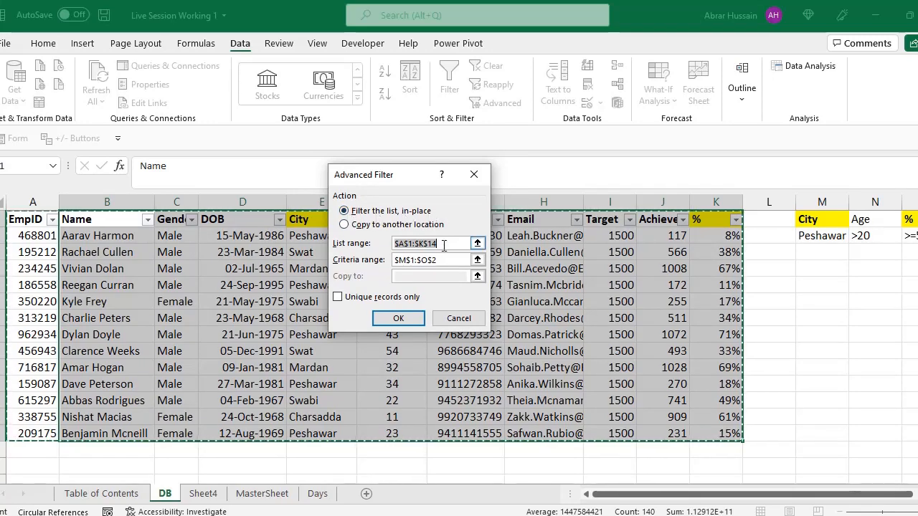
left_click_drag(444, 245, 367, 249)
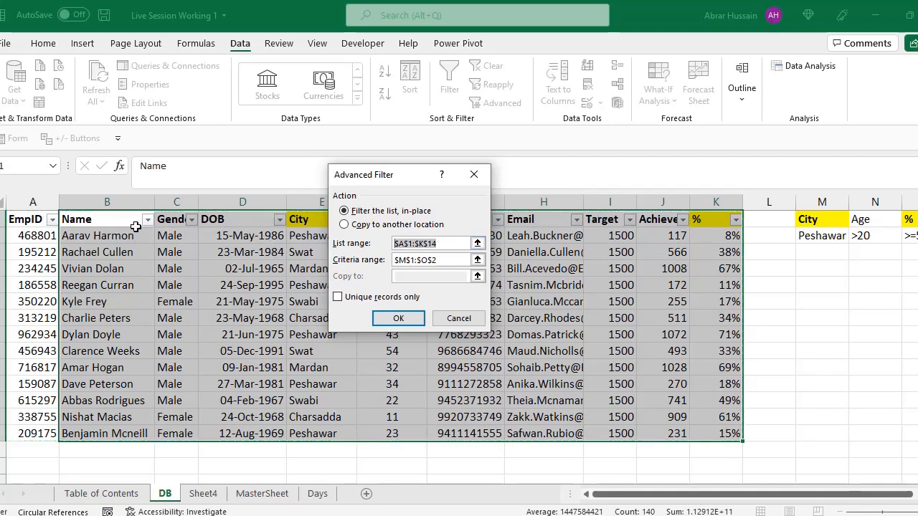
left_click(448, 262)
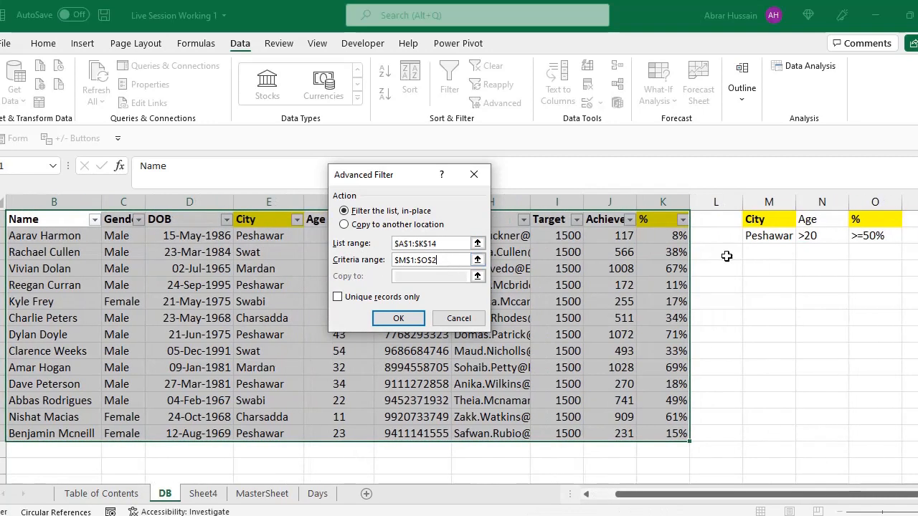
left_click_drag(434, 265, 385, 259)
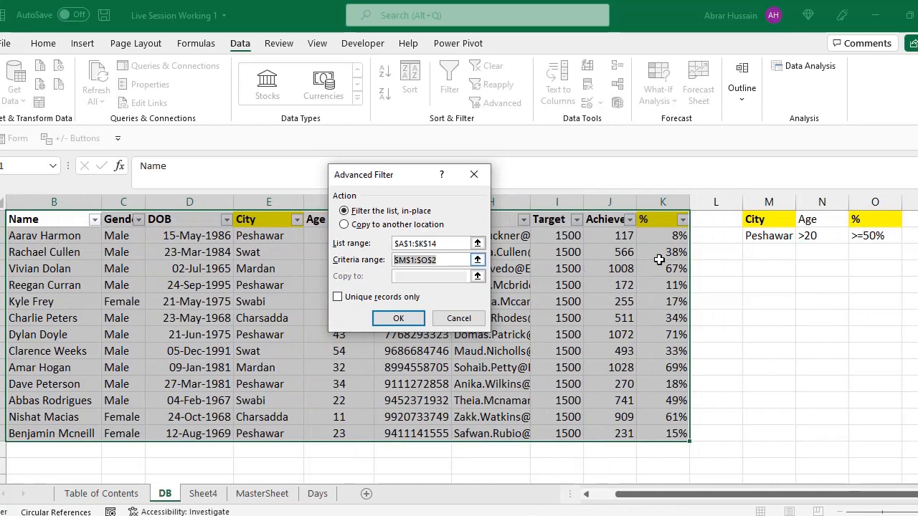
left_click_drag(762, 218, 872, 235)
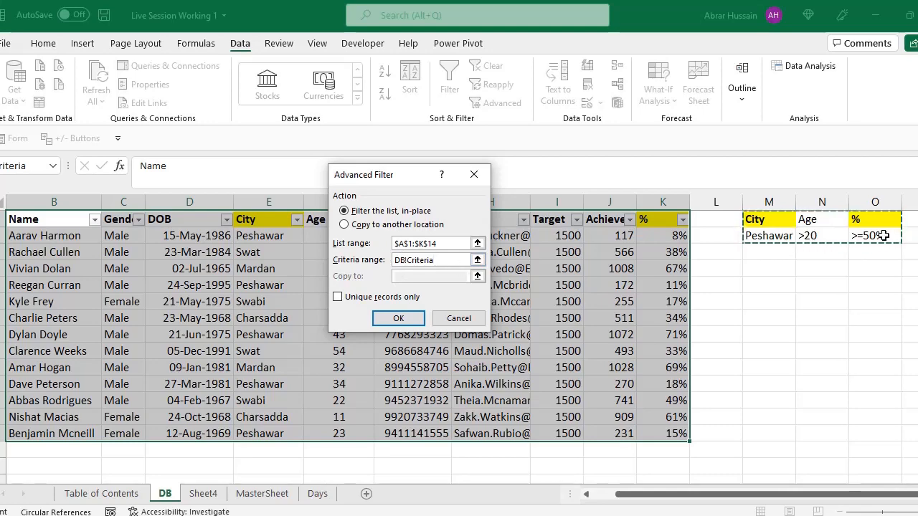
left_click(396, 320)
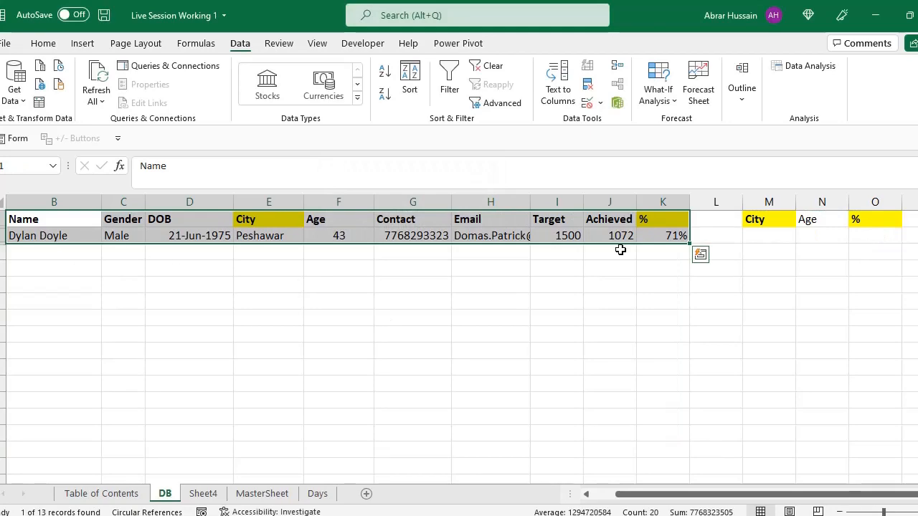
Step: Clear the in-place Advanced Filter to show every DB record
left_click(489, 65)
left_click(343, 239)
left_click(352, 283)
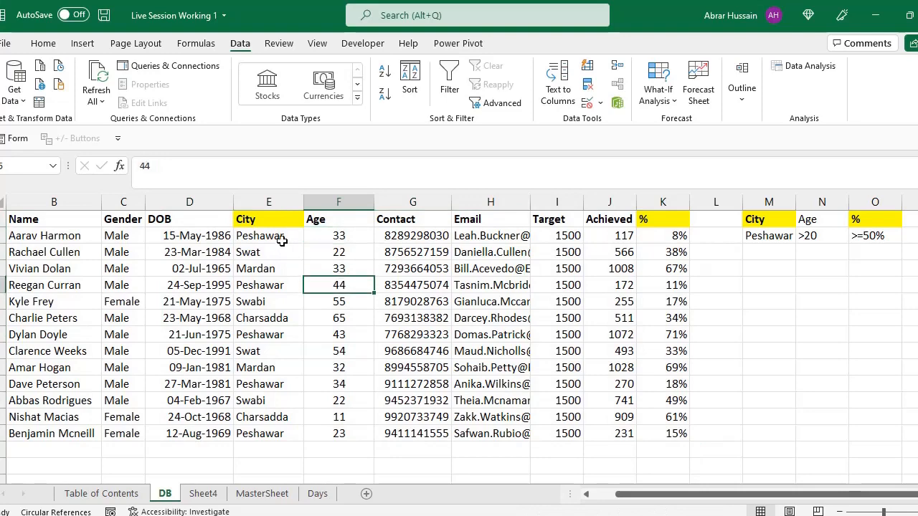
Step: Set the Achieved value of the first Peshawar employee in row 2 to 1400 and check that record's %, City and Gender
left_click(272, 237)
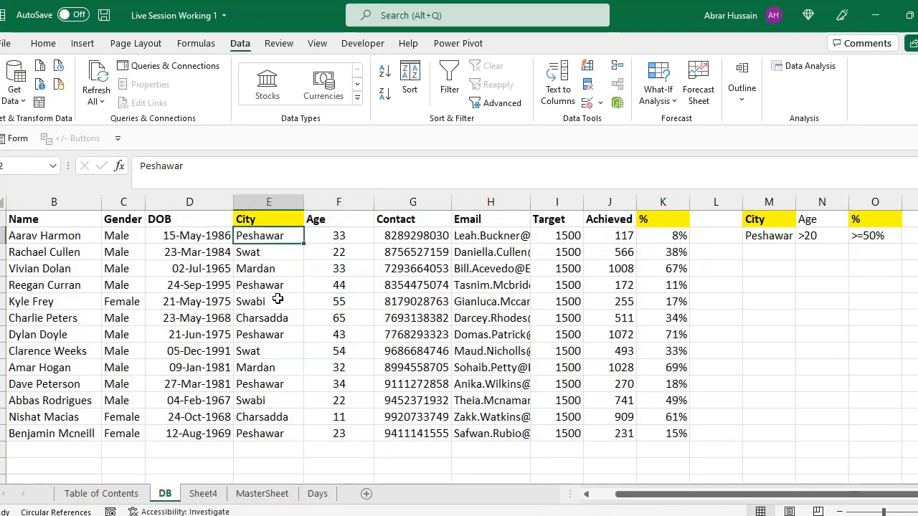
left_click(605, 239)
type("1")
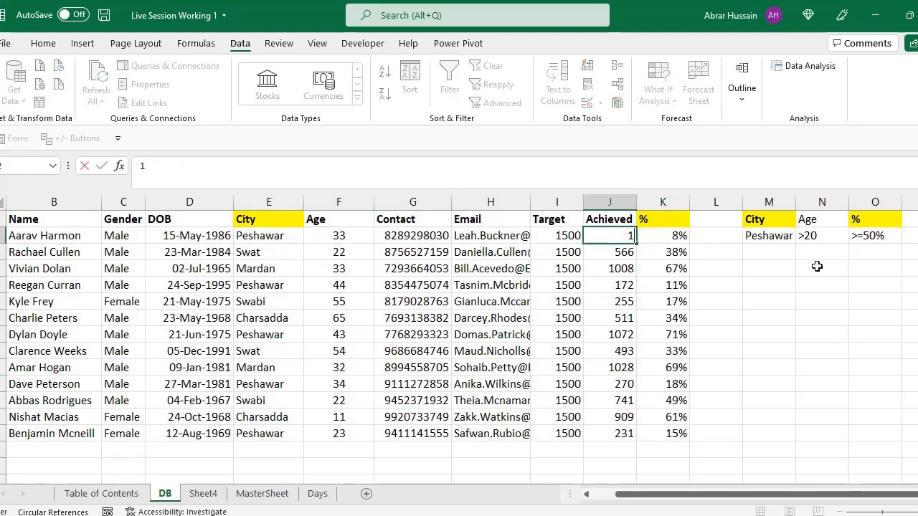
type("400")
key("Return")
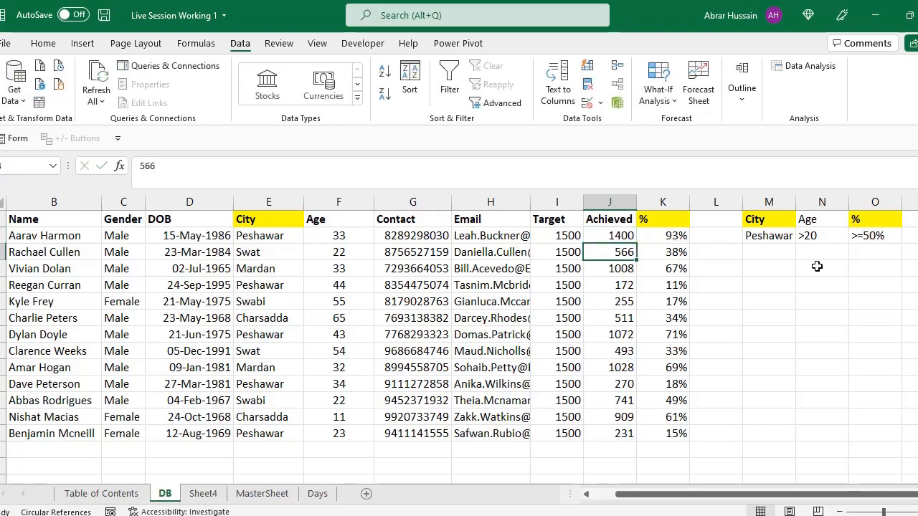
key("Up")
key("Right")
left_click(261, 238)
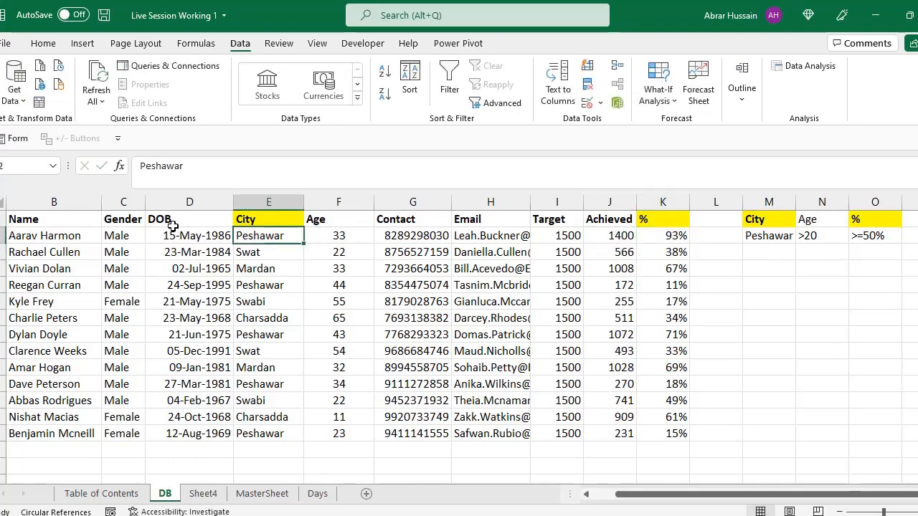
left_click(123, 233)
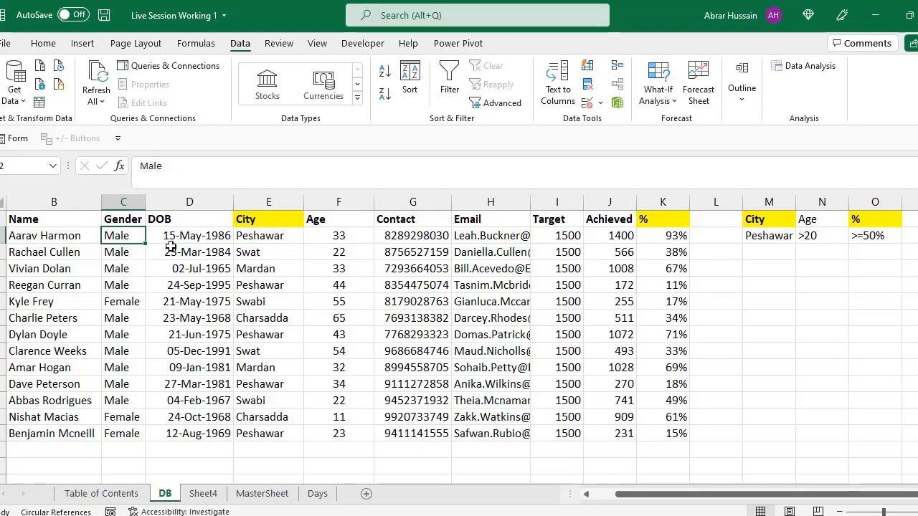
Step: Run an in-place Advanced Filter on $B$1:$K$14 with $M$1:$O$2 as the criteria range
left_click_drag(50, 217, 663, 433)
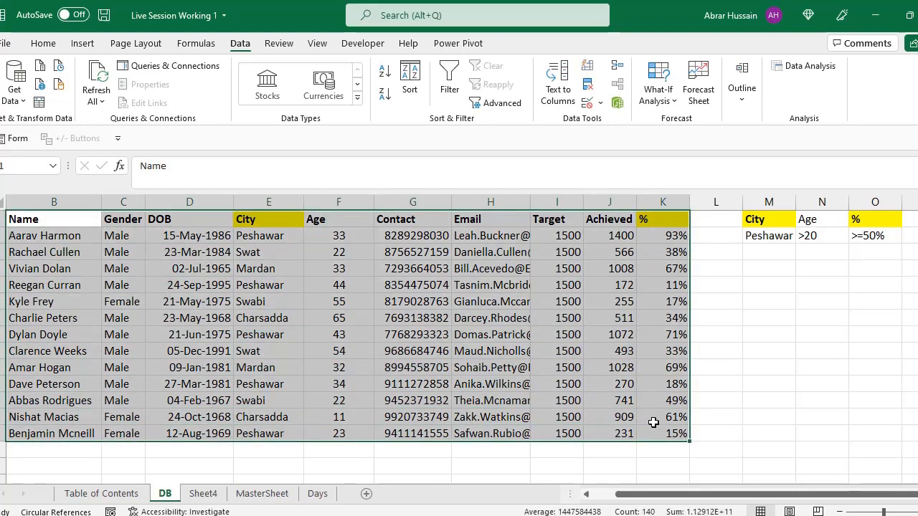
left_click(494, 103)
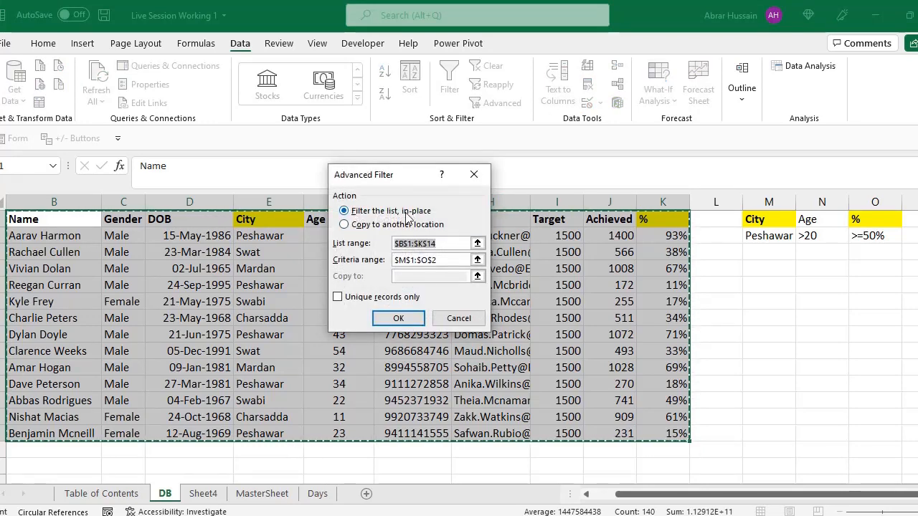
left_click(438, 260)
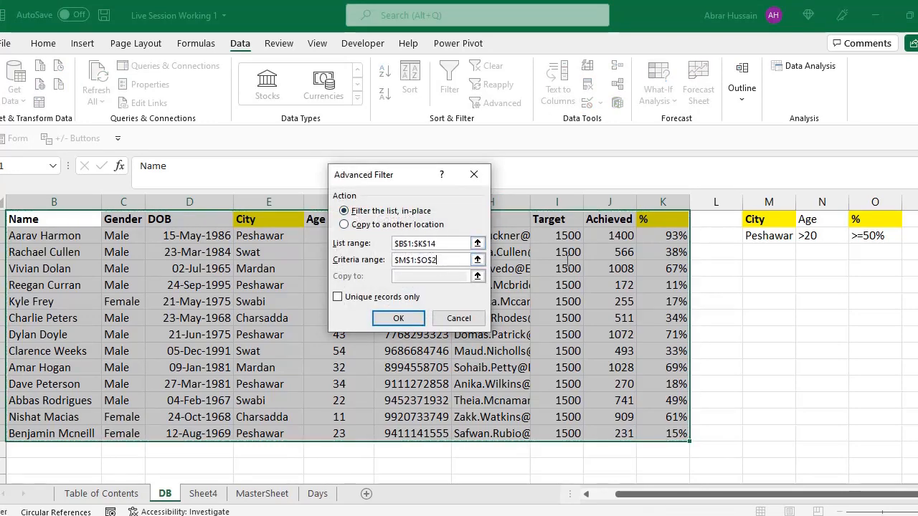
left_click(398, 318)
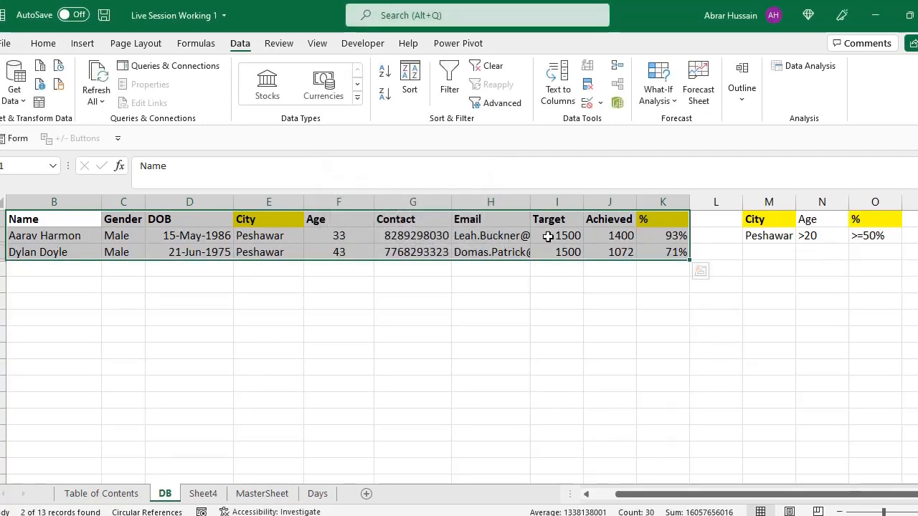
Step: Copy the filtered records with their headings and compare them with the criteria range
left_click_drag(47, 219, 649, 252)
key("ctrl+c")
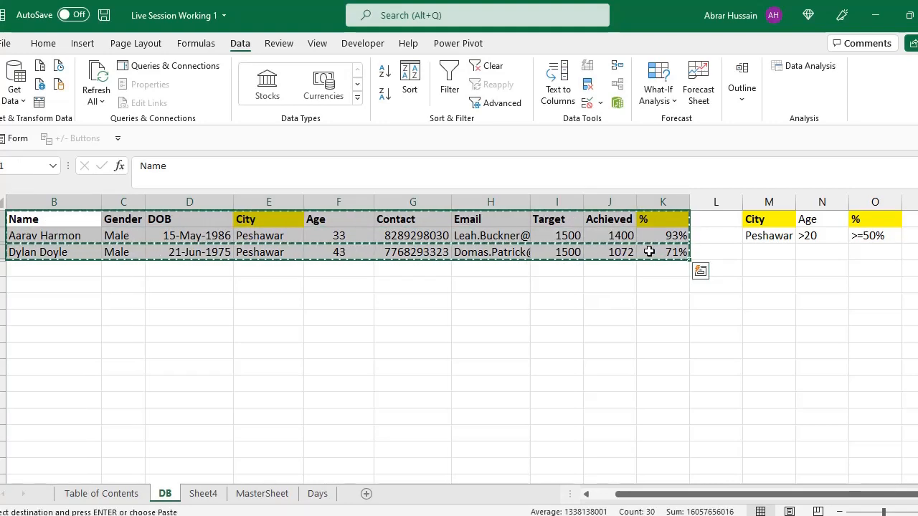
left_click_drag(759, 221, 870, 235)
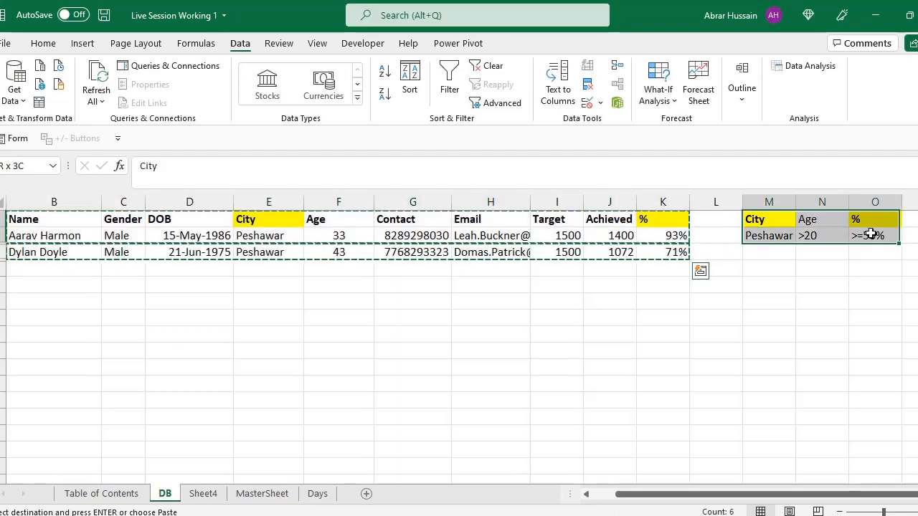
left_click(412, 219)
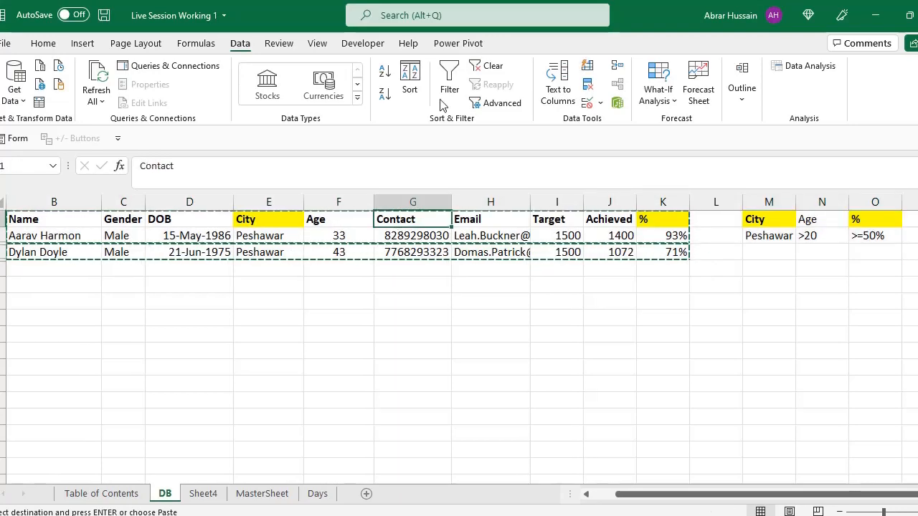
Step: Clear the Advanced Filter and turn the heading filters back on, leaving every value in the City filter selected
left_click(494, 69)
left_click(377, 250)
left_click(262, 224)
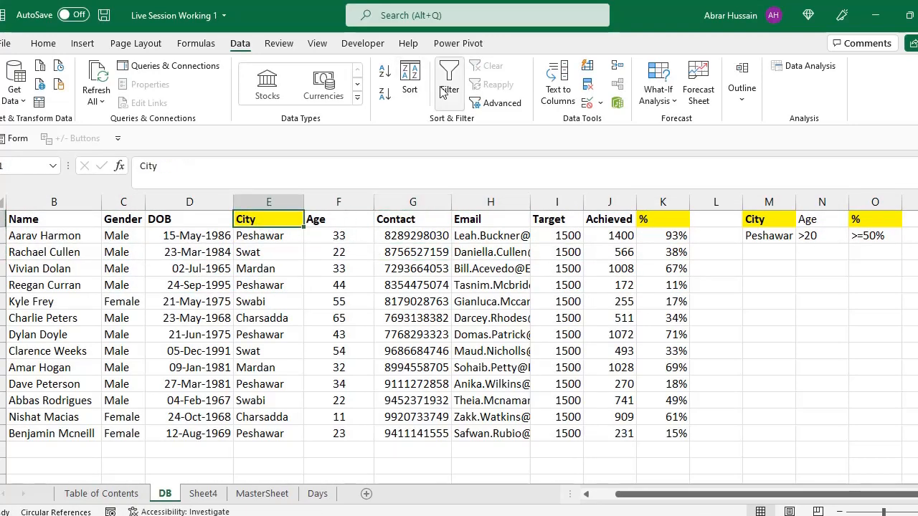
left_click(450, 85)
left_click(296, 220)
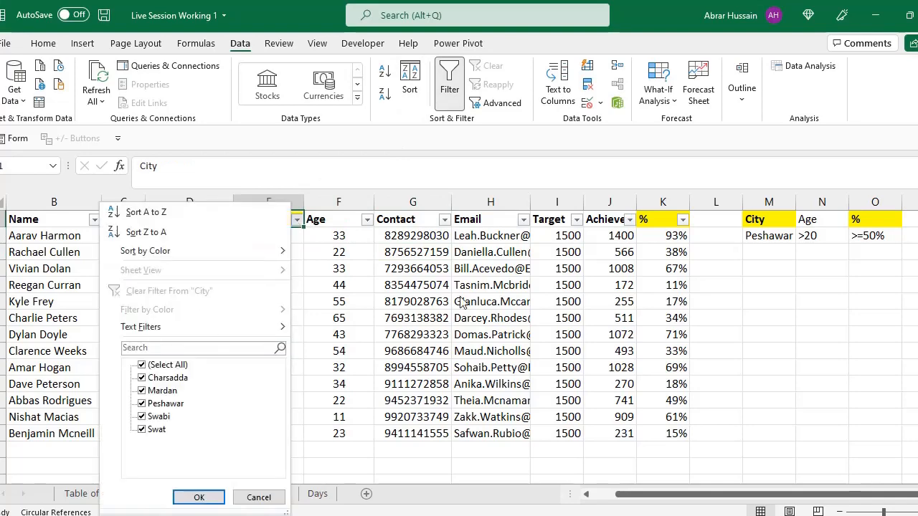
left_click(198, 497)
Step: Compare the criteria range M1:O2 with the full data range B1:K14
left_click_drag(761, 226, 855, 236)
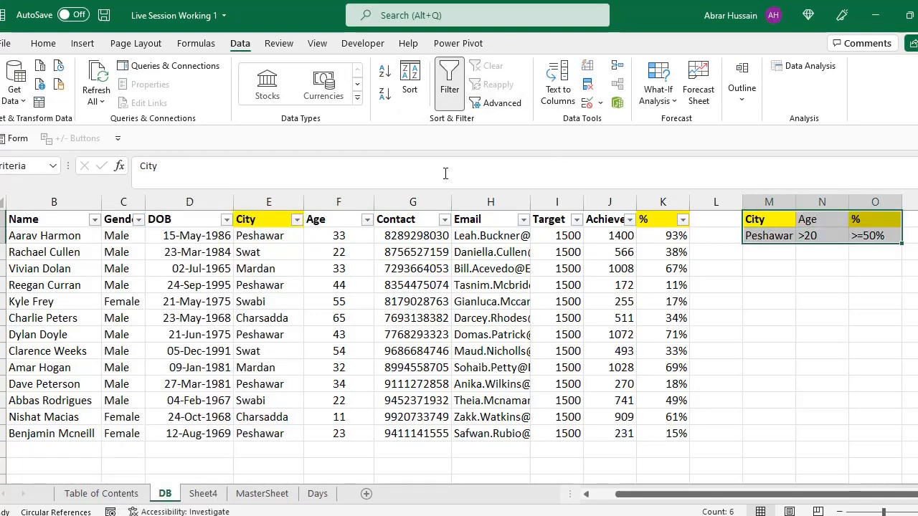
left_click(181, 302)
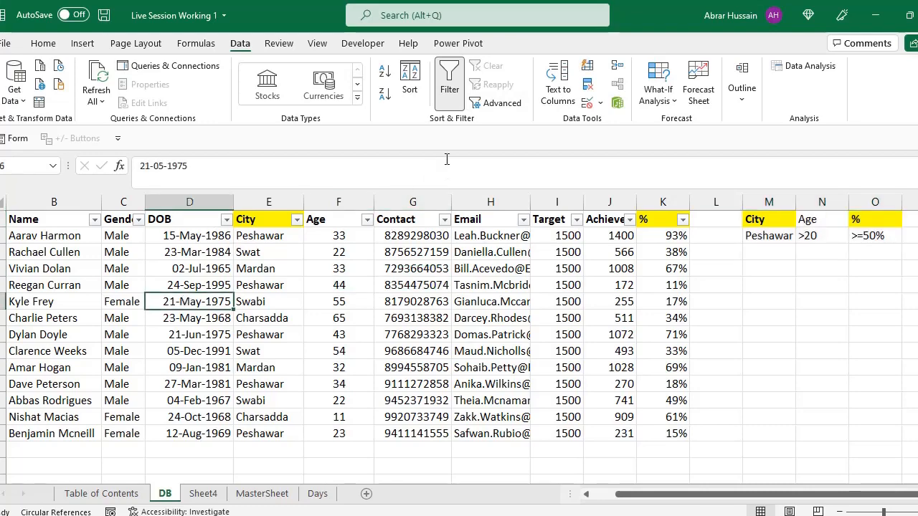
left_click_drag(45, 222, 636, 429)
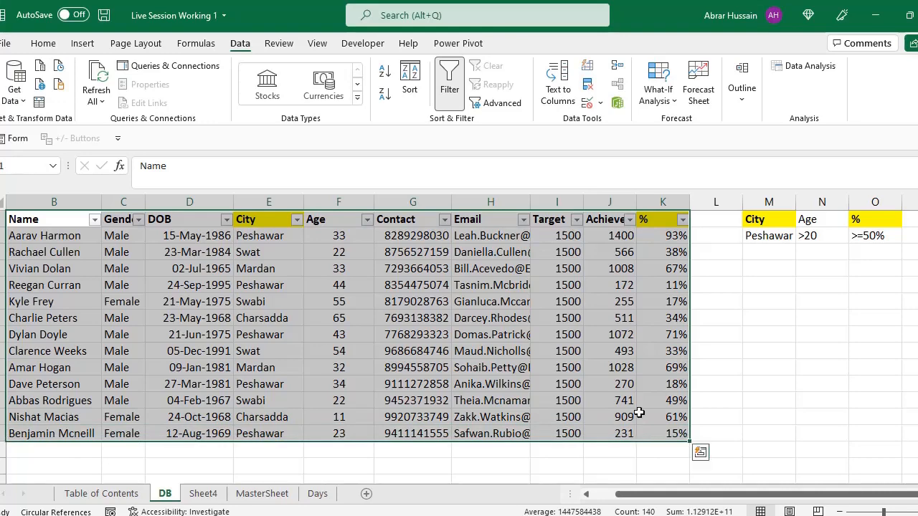
left_click(789, 222)
left_click_drag(790, 222, 857, 231)
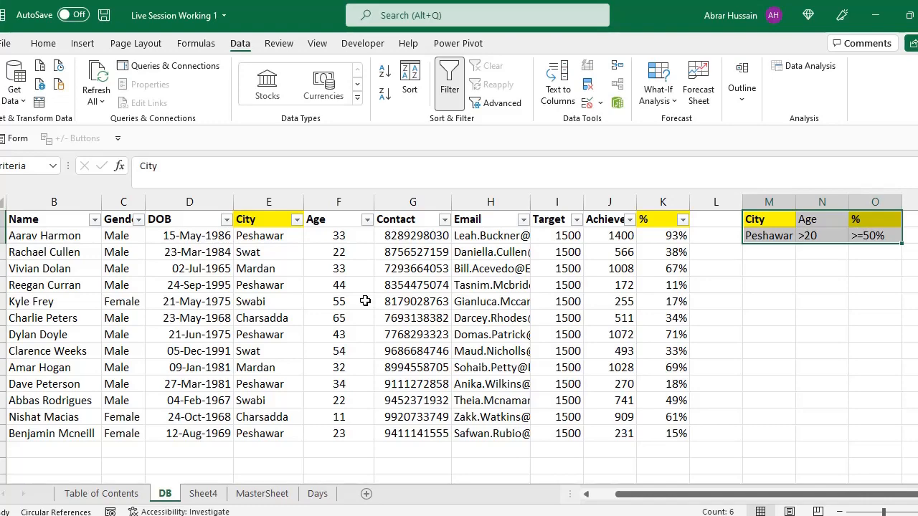
Step: Copy the Name, Gender, City, Email and % headings from the DB sheet to Sheet4, starting at cell B6
left_click(45, 218)
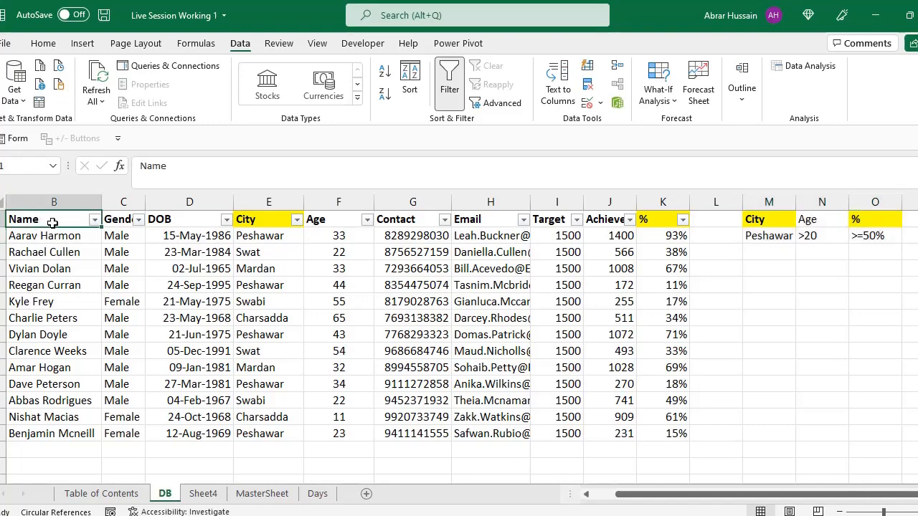
left_click(126, 219, "ctrl")
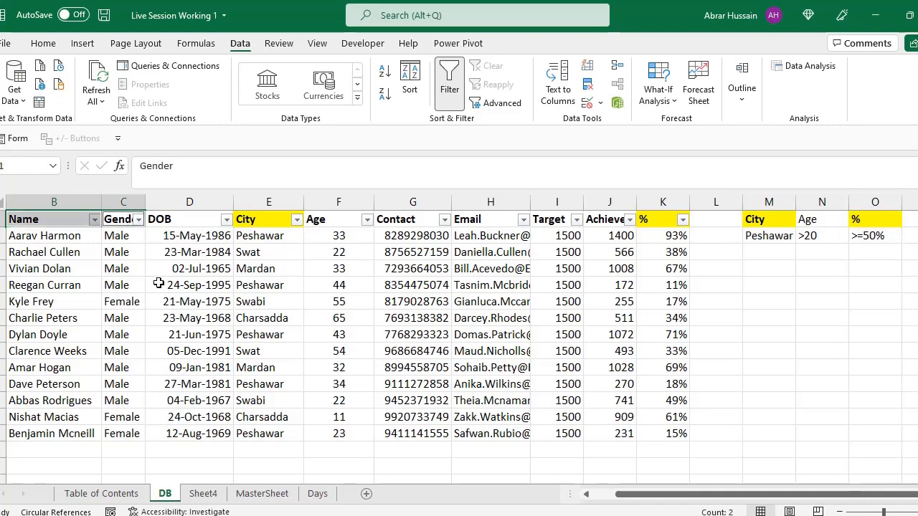
left_click(264, 218, "ctrl")
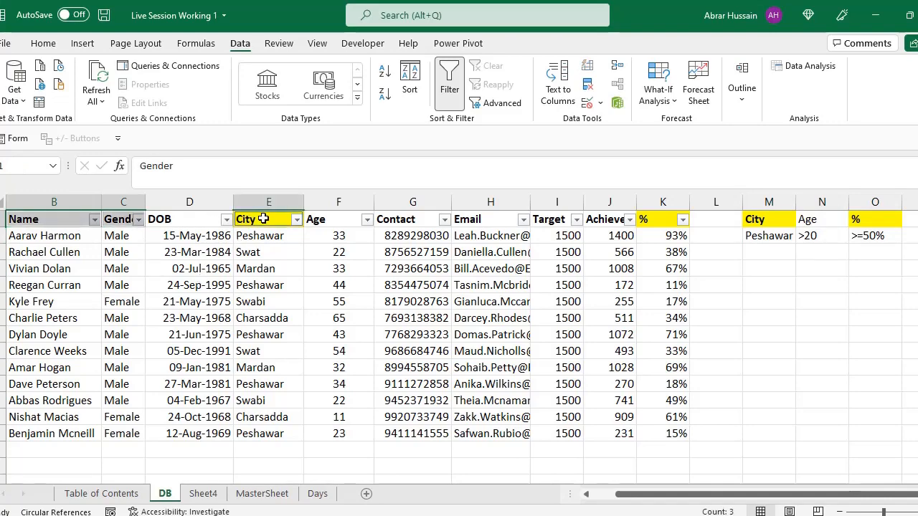
left_click(478, 218, "ctrl")
left_click(654, 218, "ctrl")
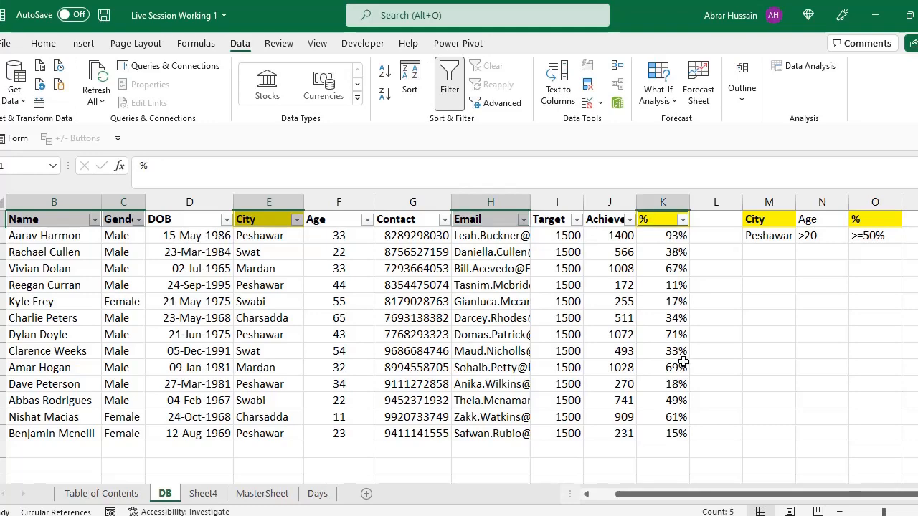
key("ctrl+c")
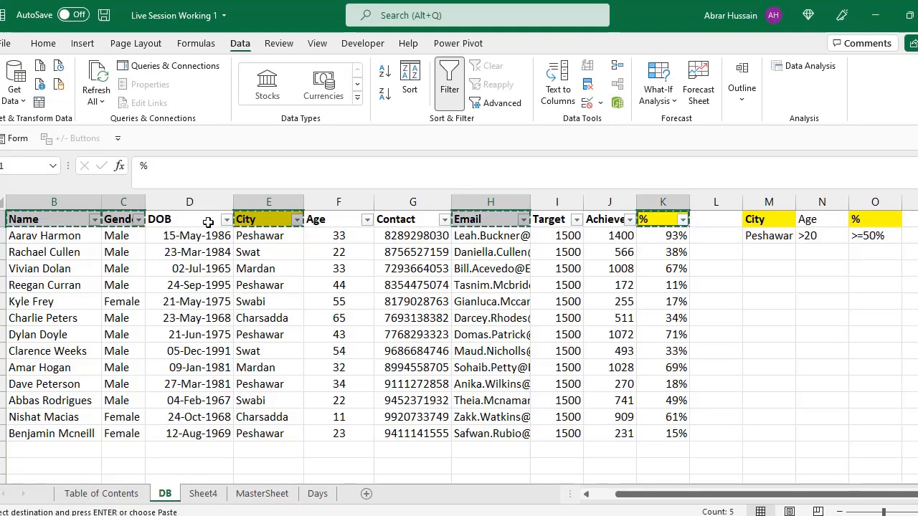
left_click(203, 493)
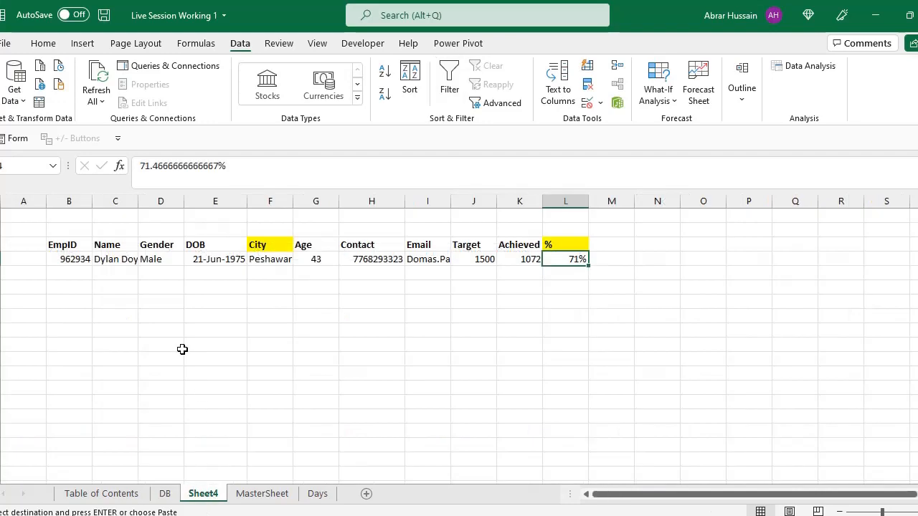
left_click_drag(199, 279, 604, 318)
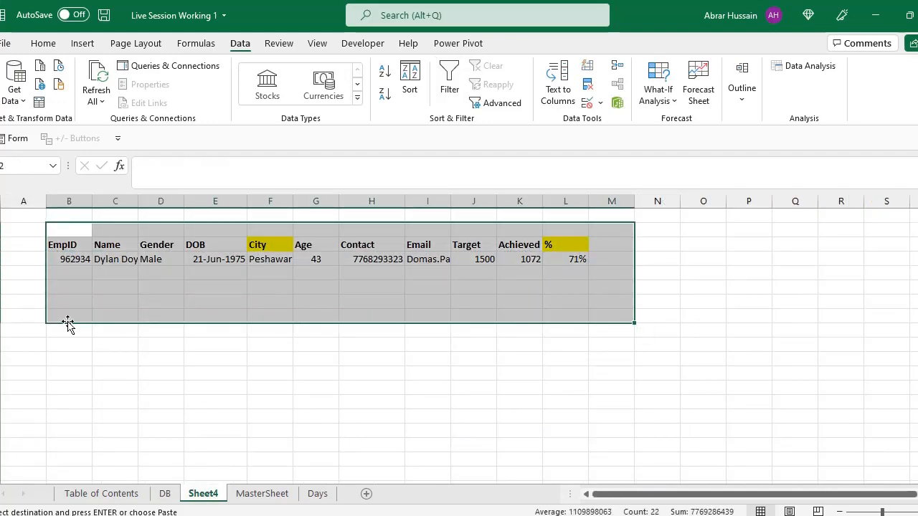
left_click(88, 286)
key("ctrl+v")
Step: Clear all contents and formatting from the old filter output in B3:L4 on Sheet4
left_click_drag(72, 247, 588, 260)
key("alt+e")
key("a")
key("a")
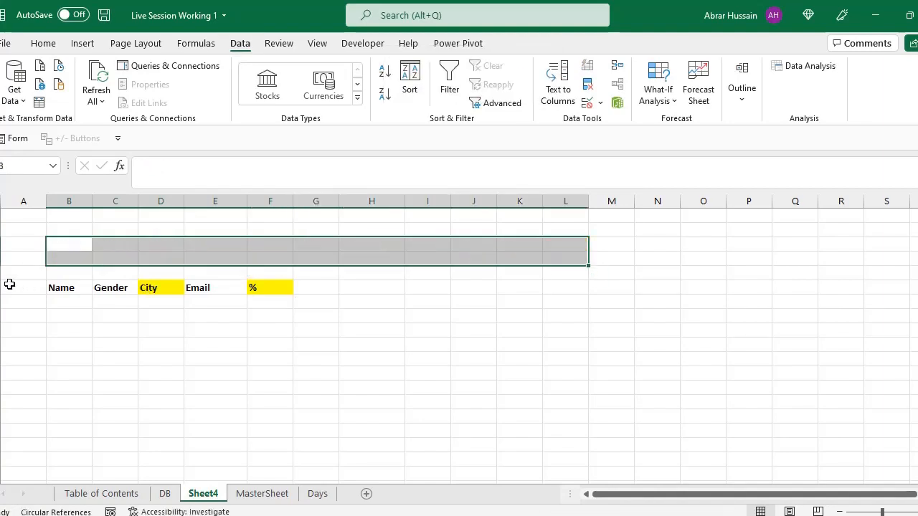
Step: Check the pasted Name, City, Email and % headings on Sheet4
left_click(66, 287)
left_click(169, 289)
left_click(213, 289)
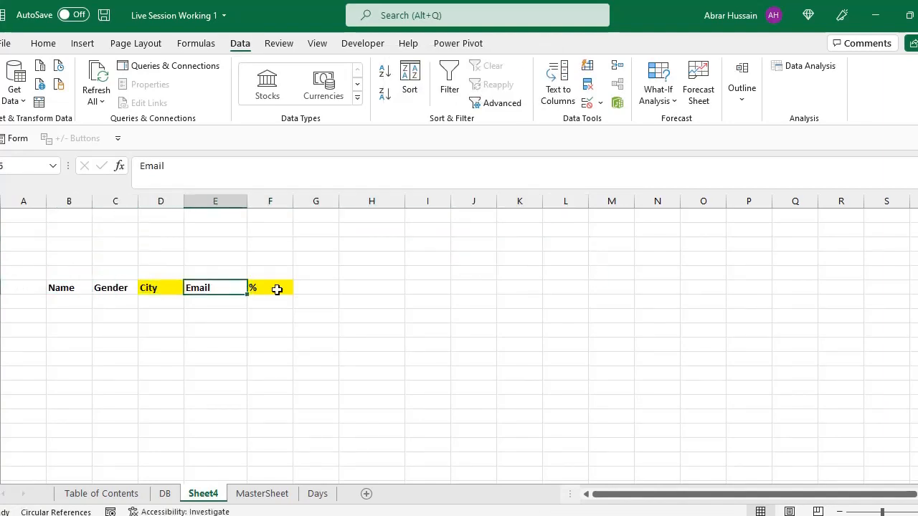
left_click(276, 287)
left_click(57, 287)
left_click(62, 304)
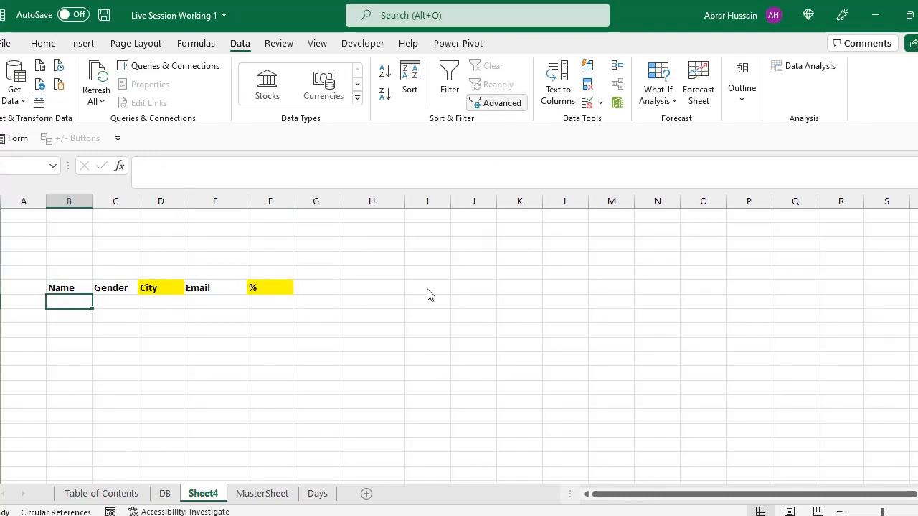
left_click(485, 319)
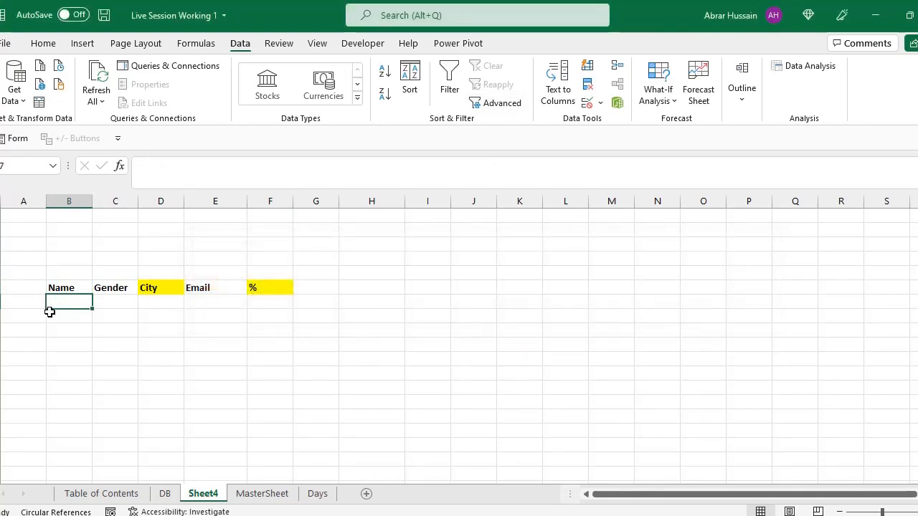
left_click(79, 313)
left_click(108, 325)
left_click(180, 290)
Step: Set up an Advanced Filter from blank cell B8 that copies to another location, with list range DB!$B$1:$K$14 and criteria range M1:O2 on DB
left_click(68, 315)
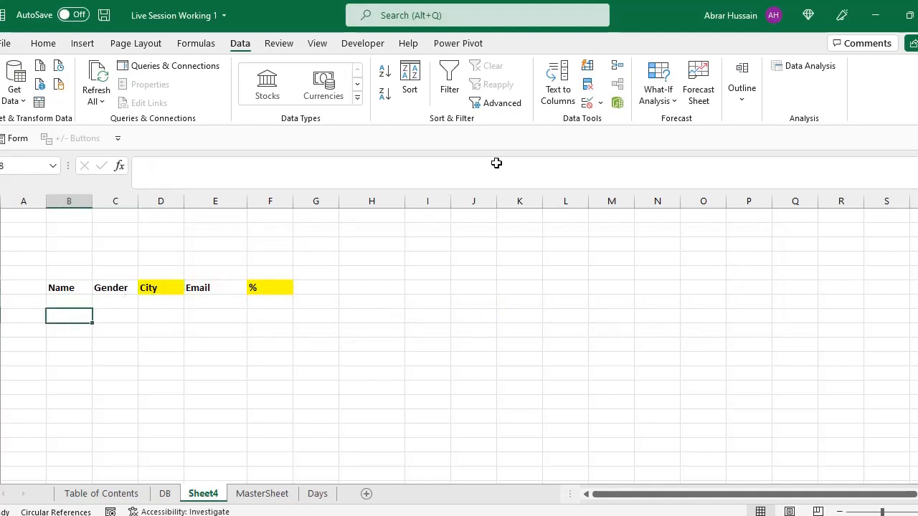
left_click(517, 109)
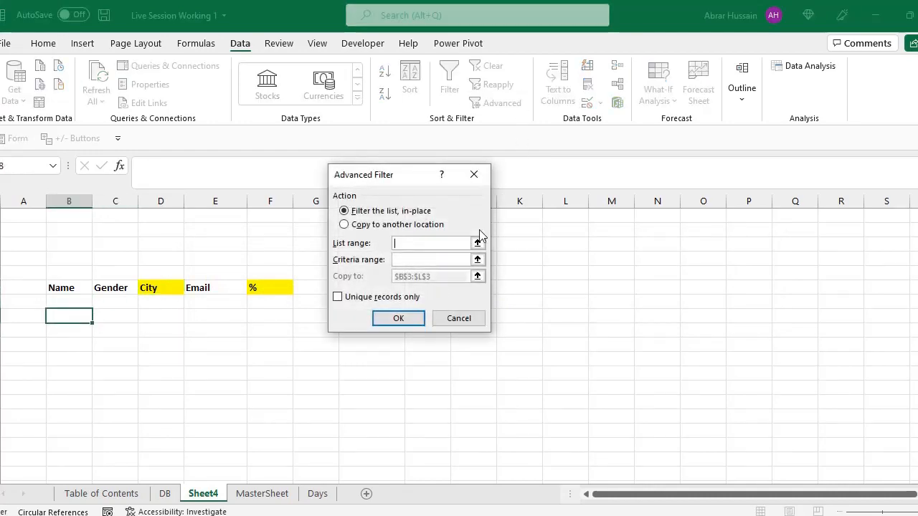
left_click(347, 225)
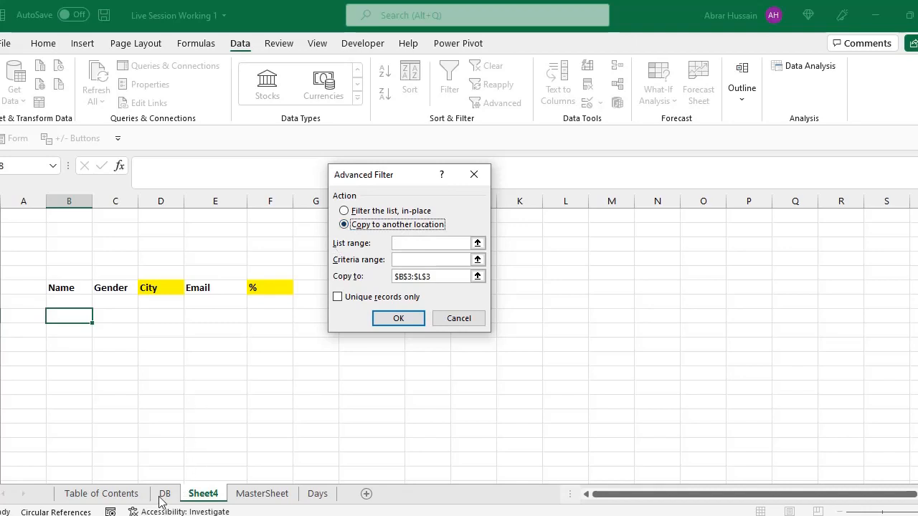
left_click(438, 243)
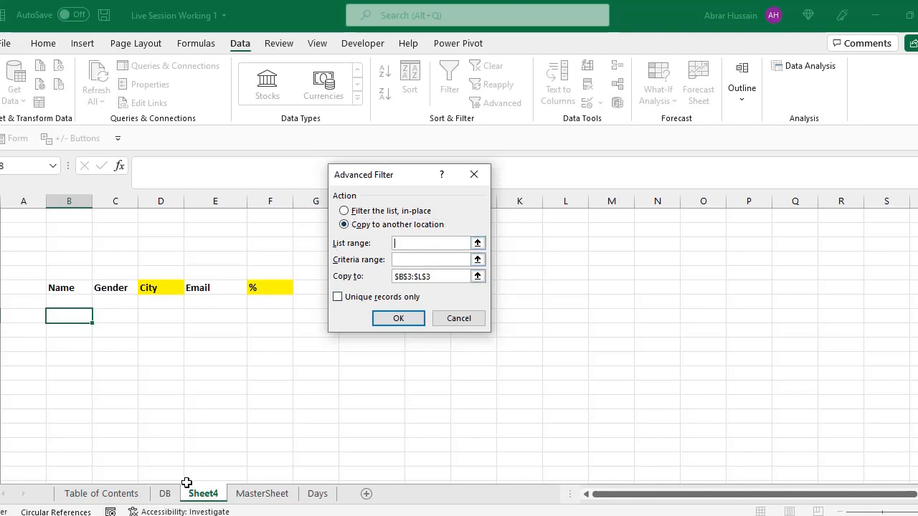
left_click(165, 493)
left_click_drag(36, 218, 671, 435)
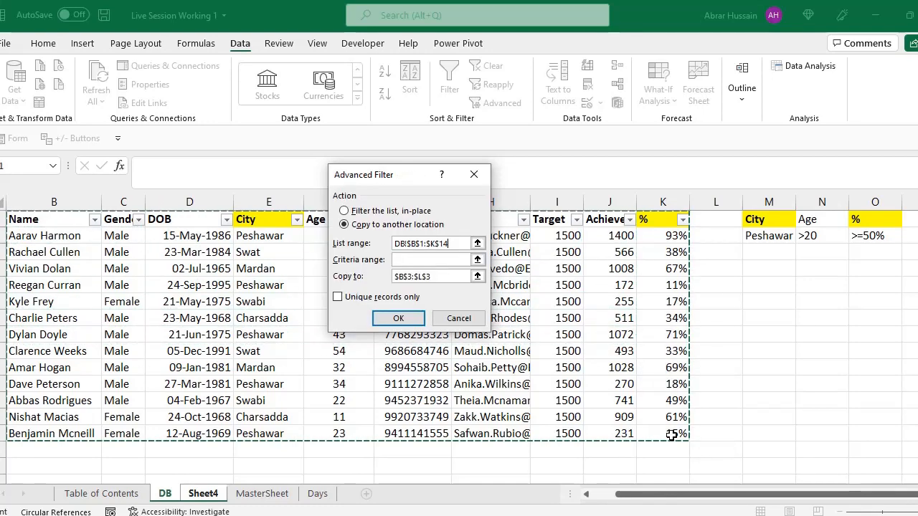
left_click(427, 259)
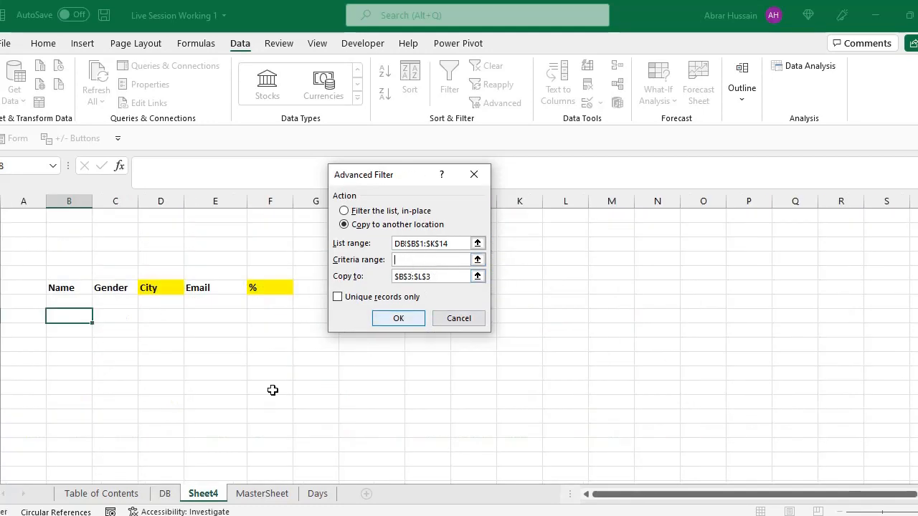
left_click(164, 494)
left_click_drag(754, 223, 887, 235)
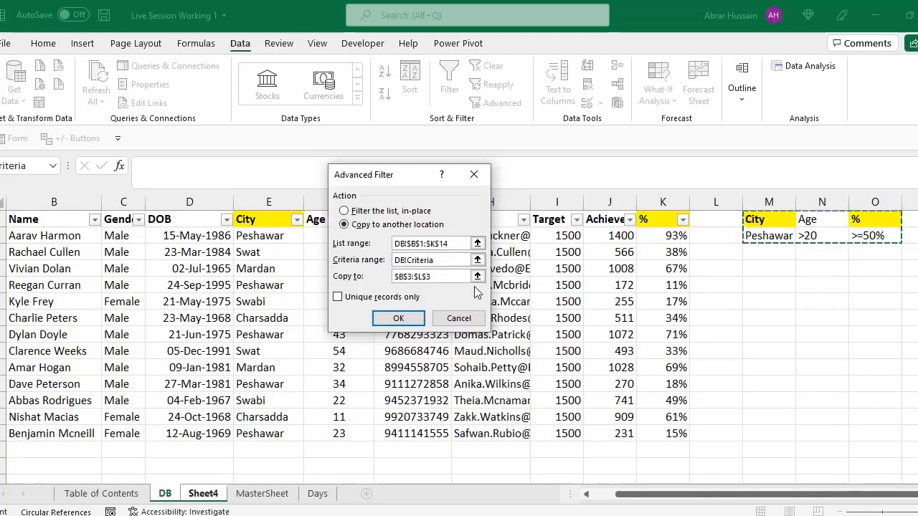
Step: Replace the Copy to range with the headings at Sheet4!$B$6:$F$6 and run the Advanced Filter
left_click(442, 278)
left_click_drag(428, 278, 364, 268)
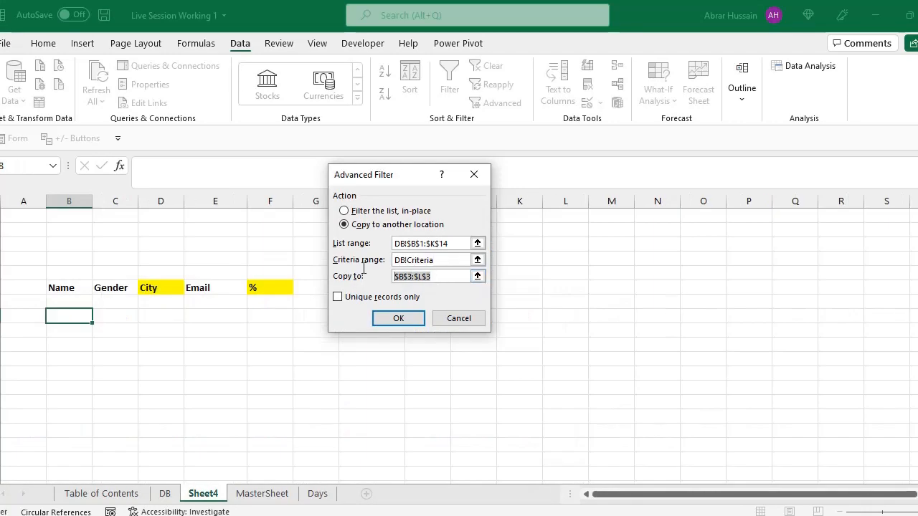
key("BackSpace")
left_click_drag(72, 288, 251, 287)
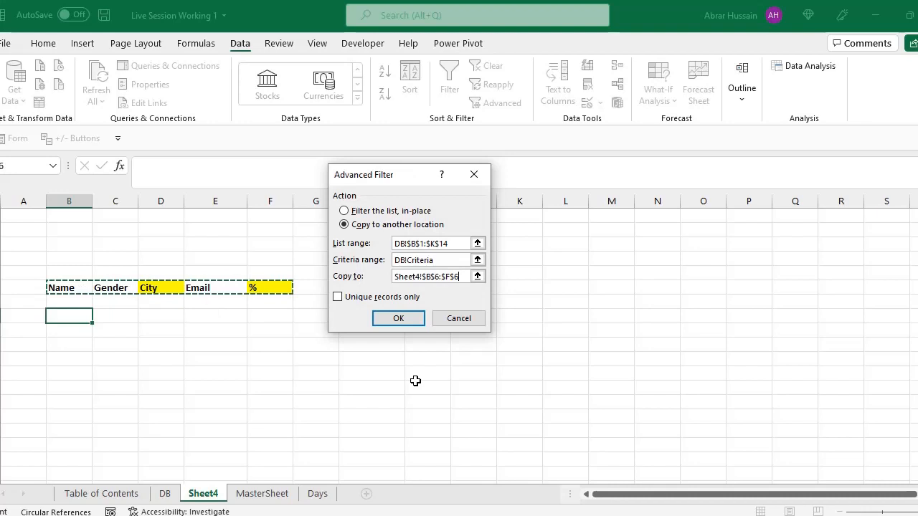
left_click(396, 318)
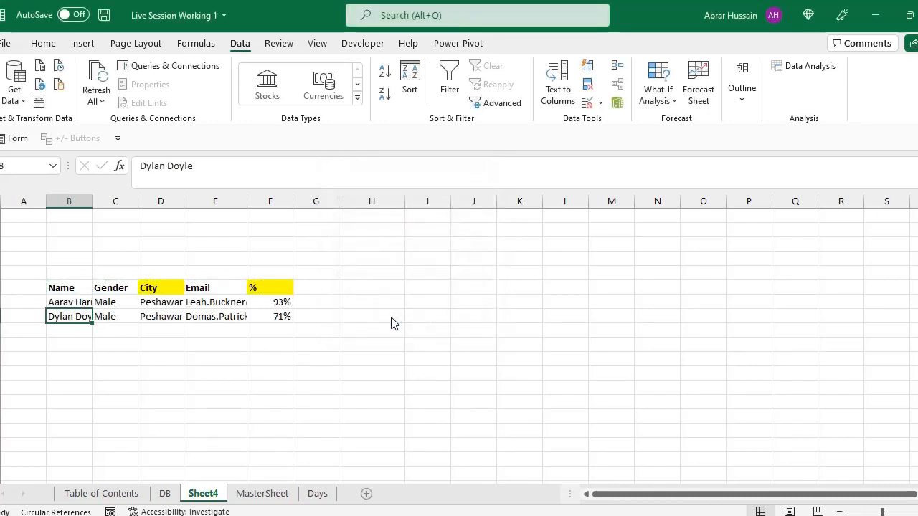
Step: Fit the widths of the Name and Email columns on Sheet4 to their contents
double_click(92, 201)
left_click_drag(276, 201, 337, 201)
double_click(336, 200)
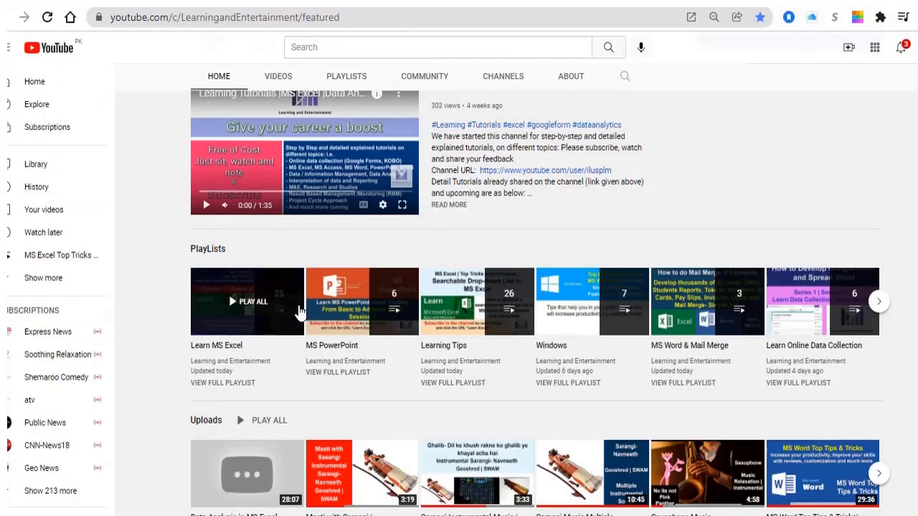
scroll(310, 314, "down", 1)
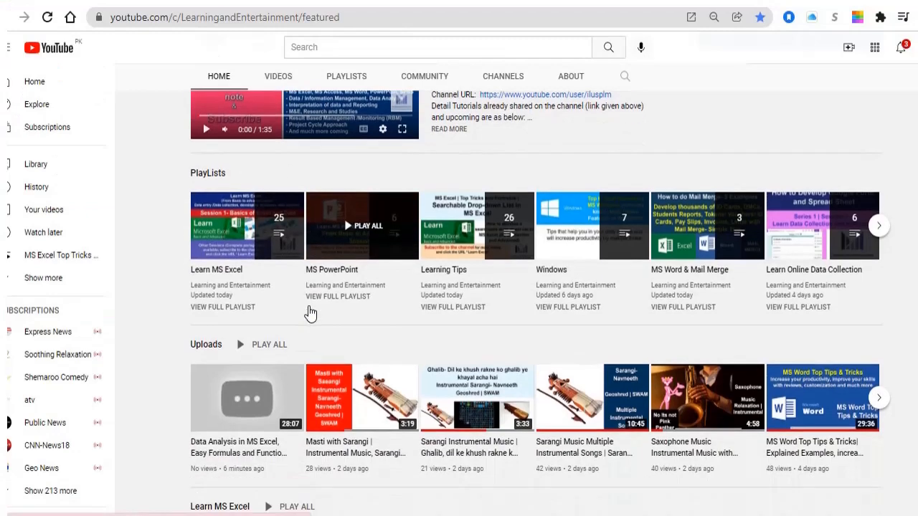